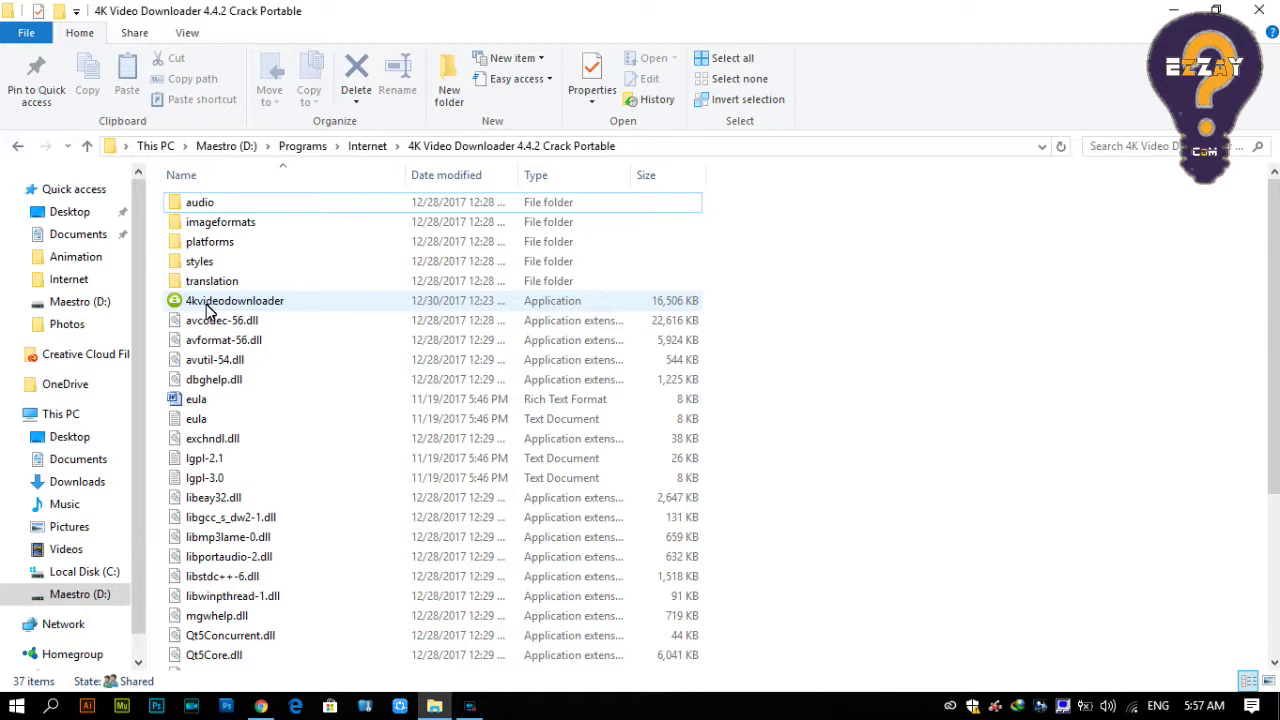
- Launch the 4kvideodownloader application from the 4K Video Downloader folder
{"action": "left_click", "coordinate": [210, 305]}
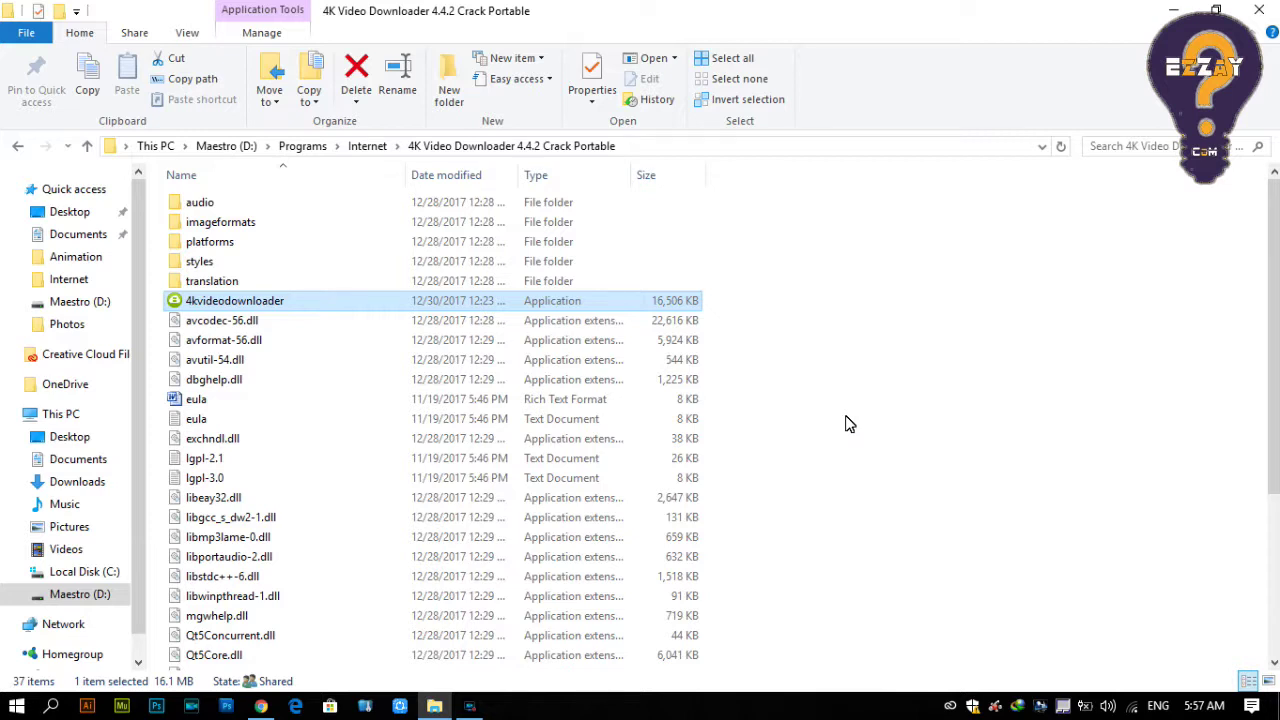
{"action": "key", "text": "Return"}
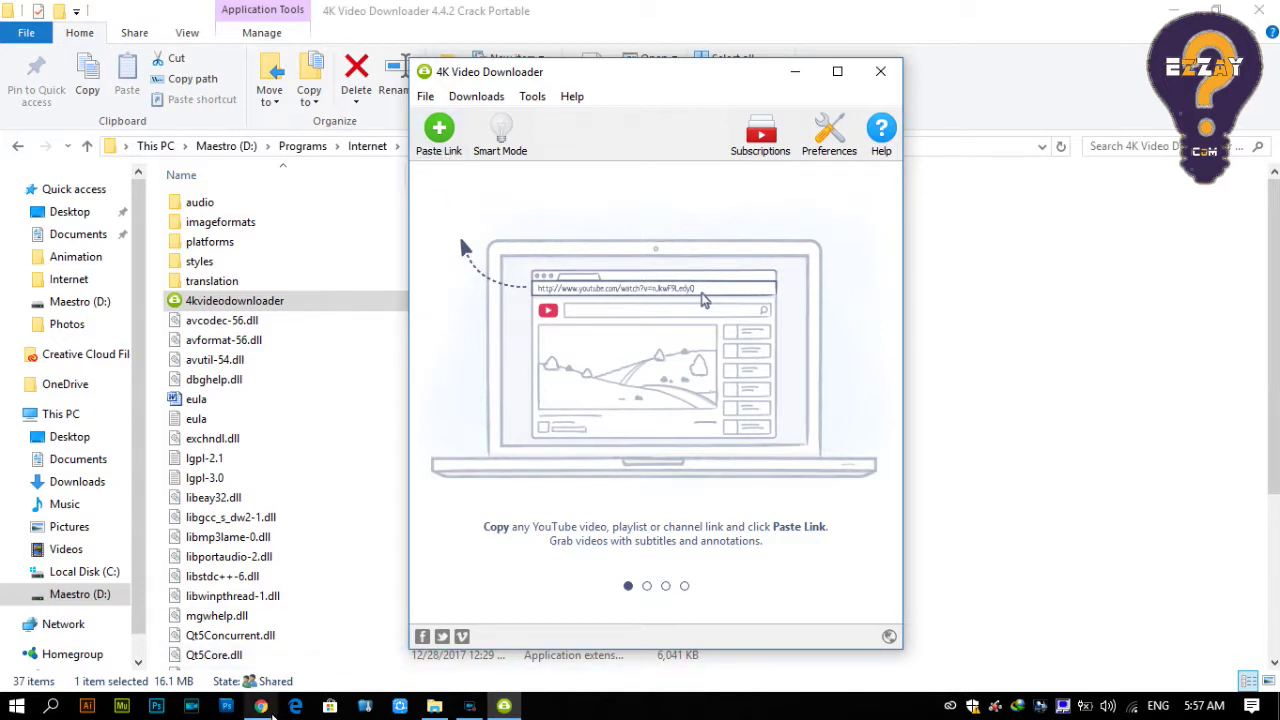
- Switch to Chrome and open the "windows" playlist from the YouTube channel's playlists page
{"action": "left_click", "coordinate": [263, 707]}
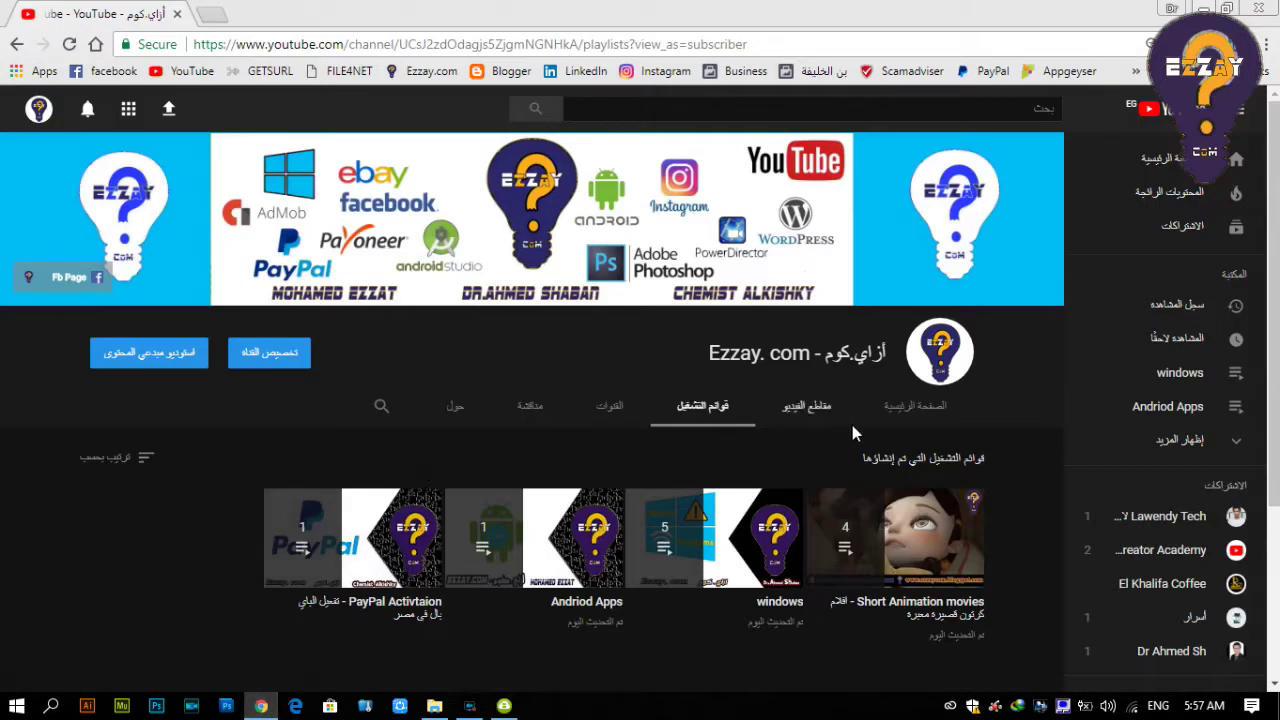
{"action": "mouse_move", "coordinate": [1276, 148]}
{"action": "left_mouse_down"}
{"action": "mouse_move", "coordinate": [1276, 242]}
{"action": "mouse_move", "coordinate": [1276, 148]}
{"action": "left_mouse_up"}
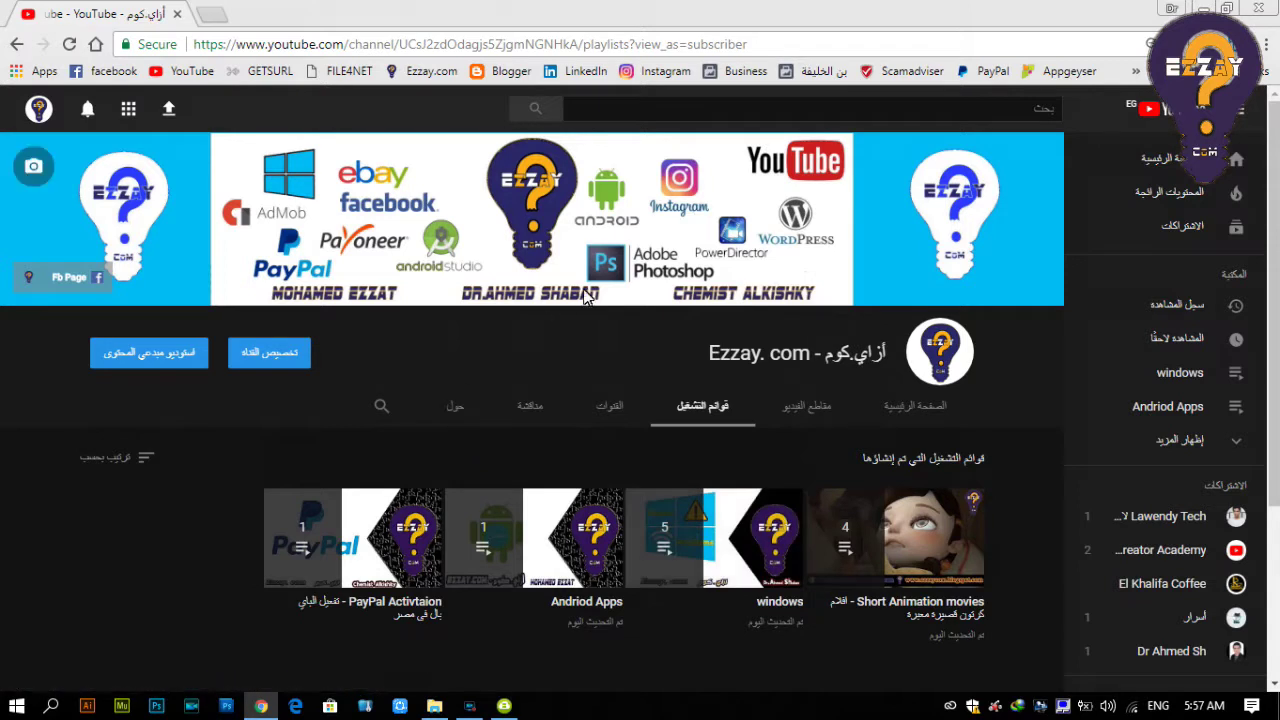
{"action": "left_click", "coordinate": [443, 47]}
{"action": "triple_click", "coordinate": [443, 47]}
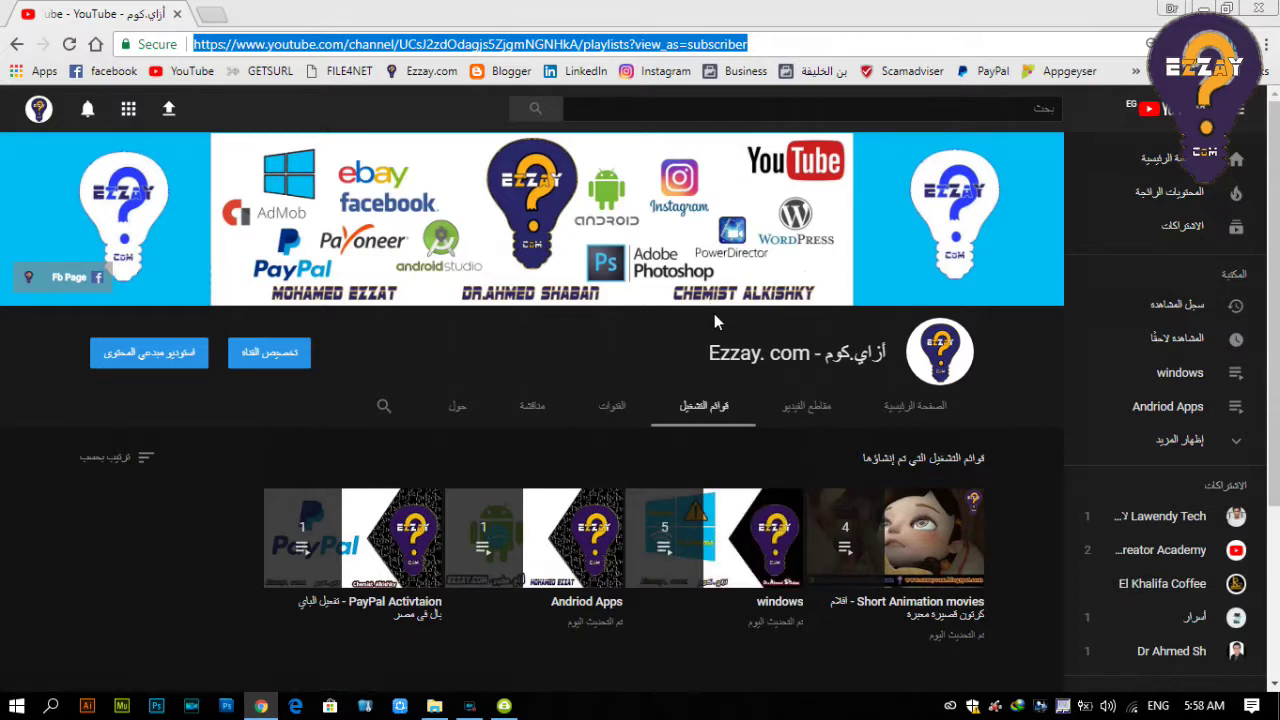
{"action": "left_click", "coordinate": [711, 556]}
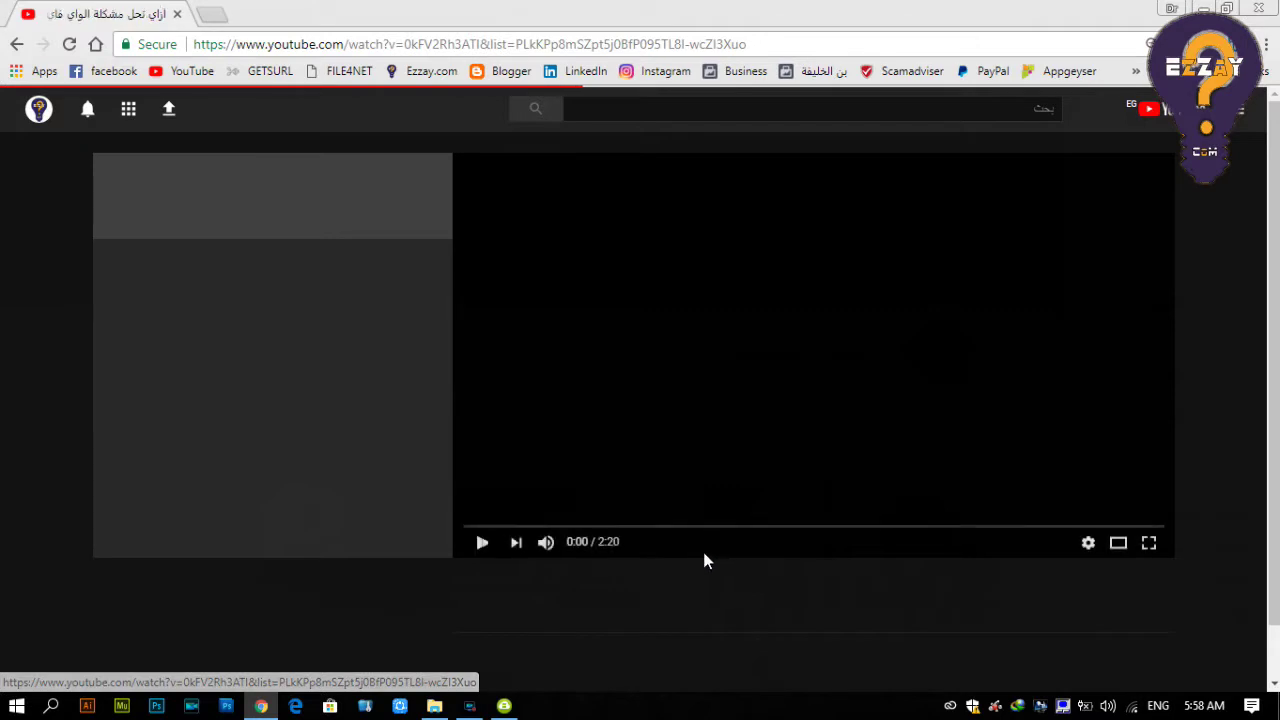
- Copy the web address of the opened playlist video and pause its playback
{"action": "left_click", "coordinate": [621, 46]}
{"action": "right_click", "coordinate": [621, 46]}
{"action": "left_click", "coordinate": [655, 114]}
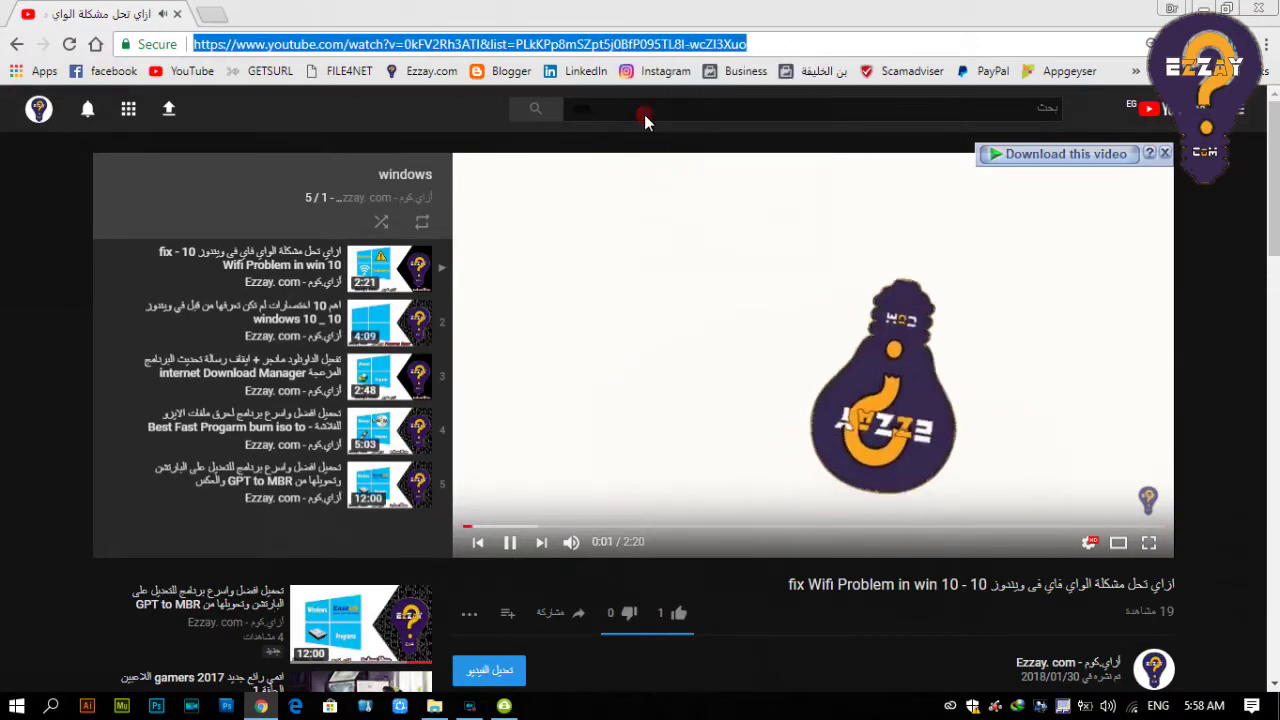
{"action": "left_click", "coordinate": [511, 546]}
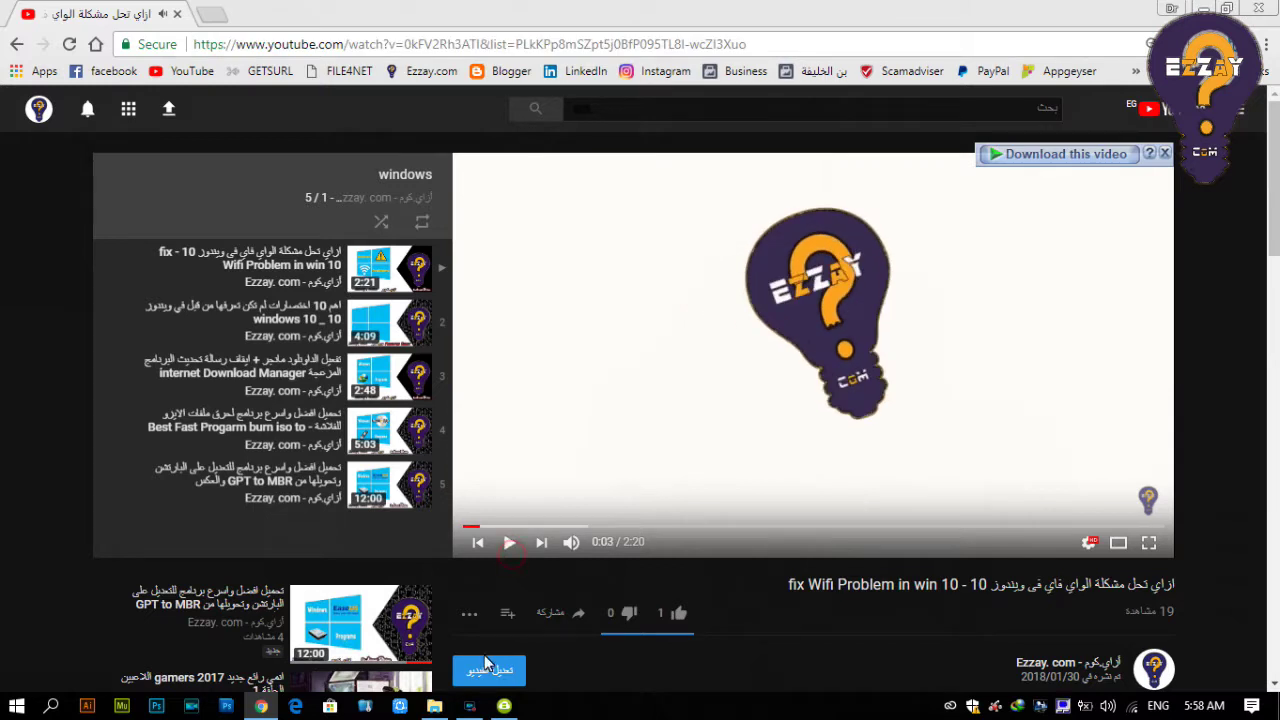
- Switch to 4K Video Downloader, paste the copied link, choose to download the whole playlist, and minimize the browser
{"action": "left_click", "coordinate": [502, 706]}
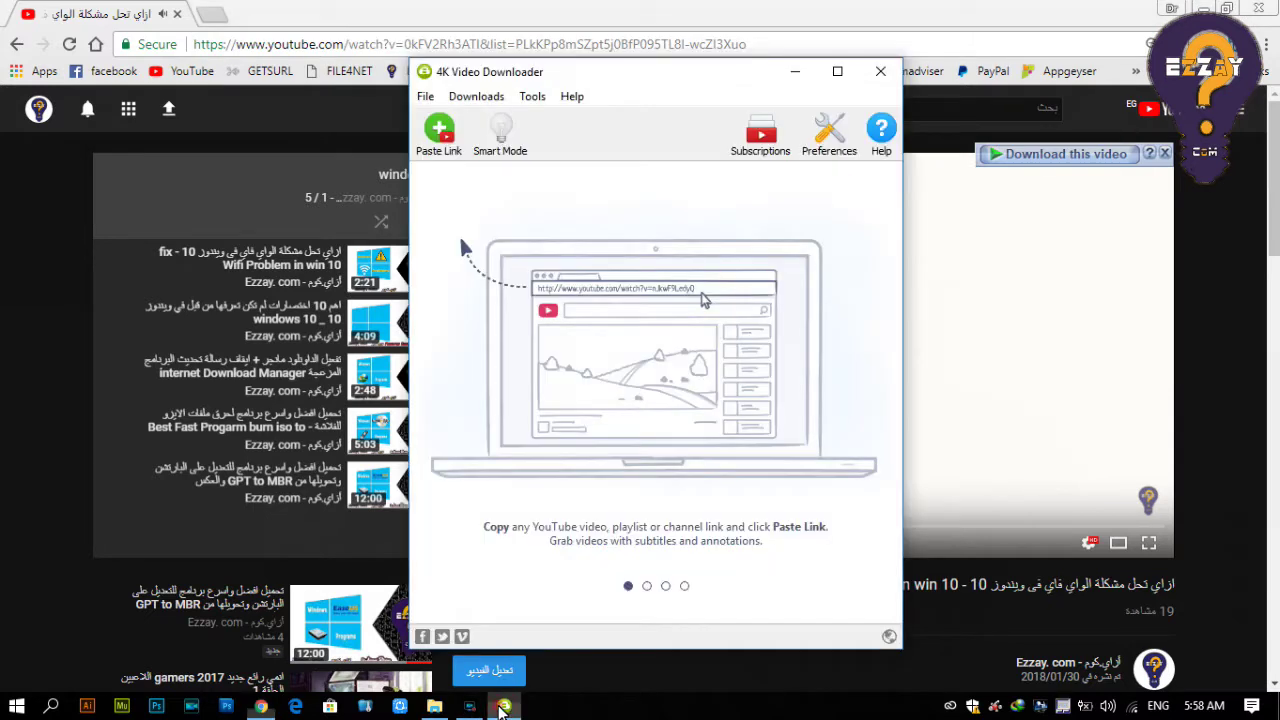
{"action": "left_click", "coordinate": [445, 152]}
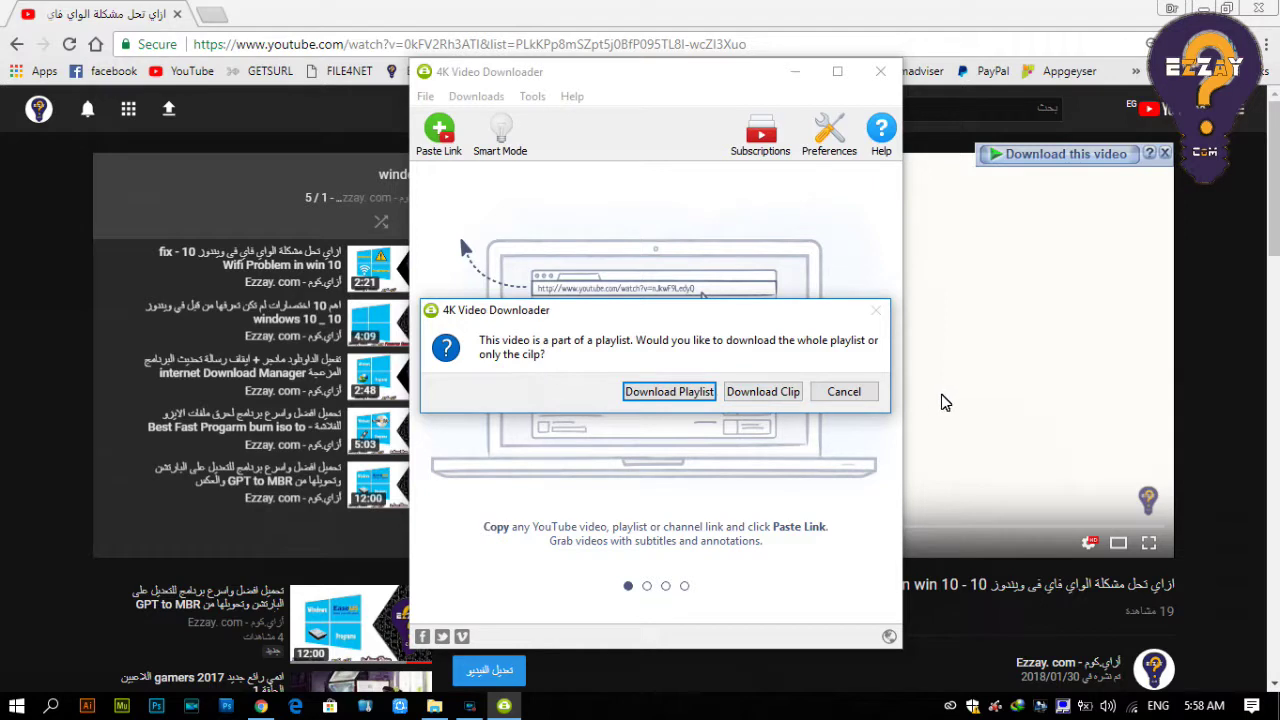
{"action": "left_click", "coordinate": [667, 392]}
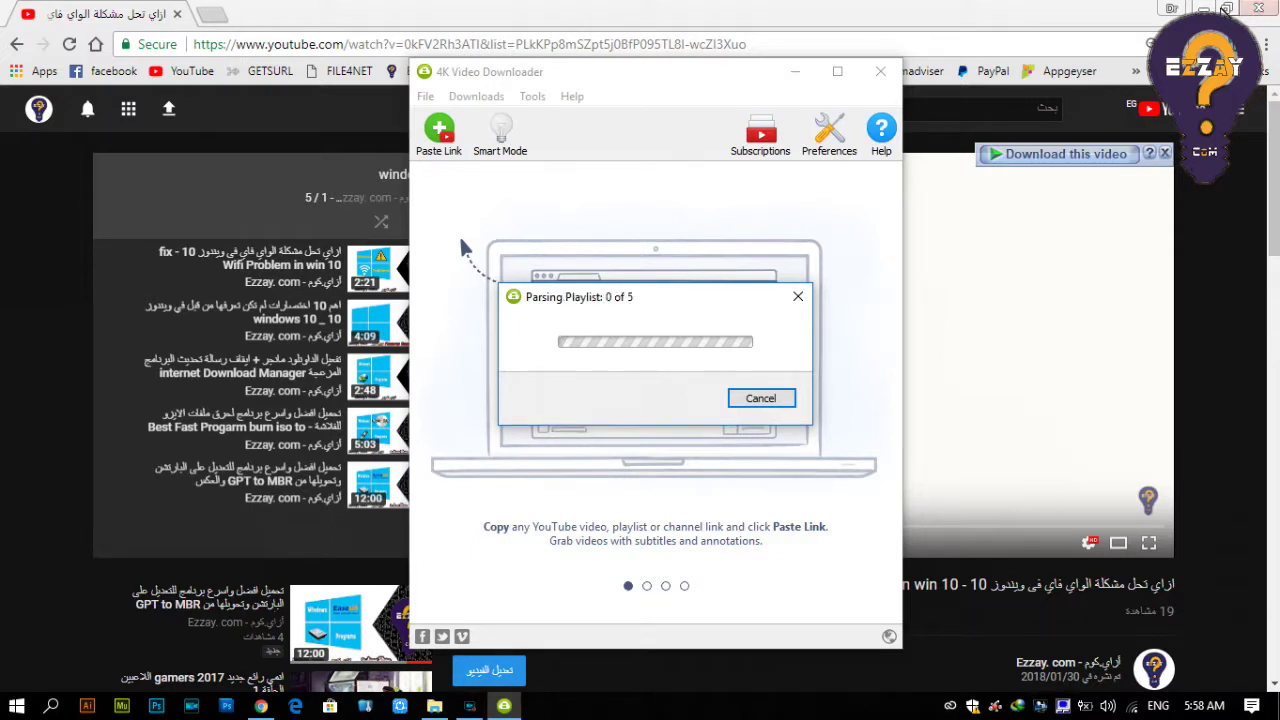
{"action": "left_click", "coordinate": [1204, 8]}
- Look through the playlist's videos in the parsing list, from the first to the last
{"action": "mouse_move", "coordinate": [893, 263]}
{"action": "left_mouse_down"}
{"action": "mouse_move", "coordinate": [893, 345]}
{"action": "mouse_move", "coordinate": [884, 247]}
{"action": "left_mouse_up"}
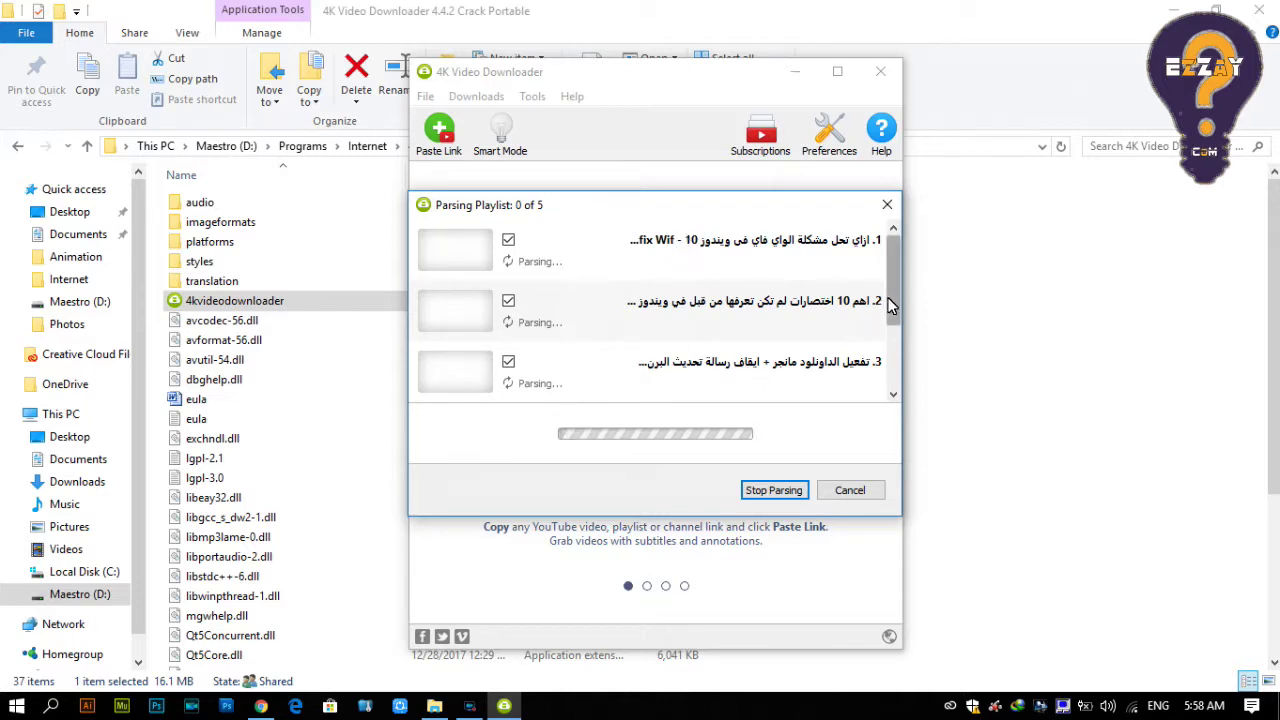
{"action": "left_click_drag", "start_coordinate": [891, 306], "coordinate": [885, 367]}
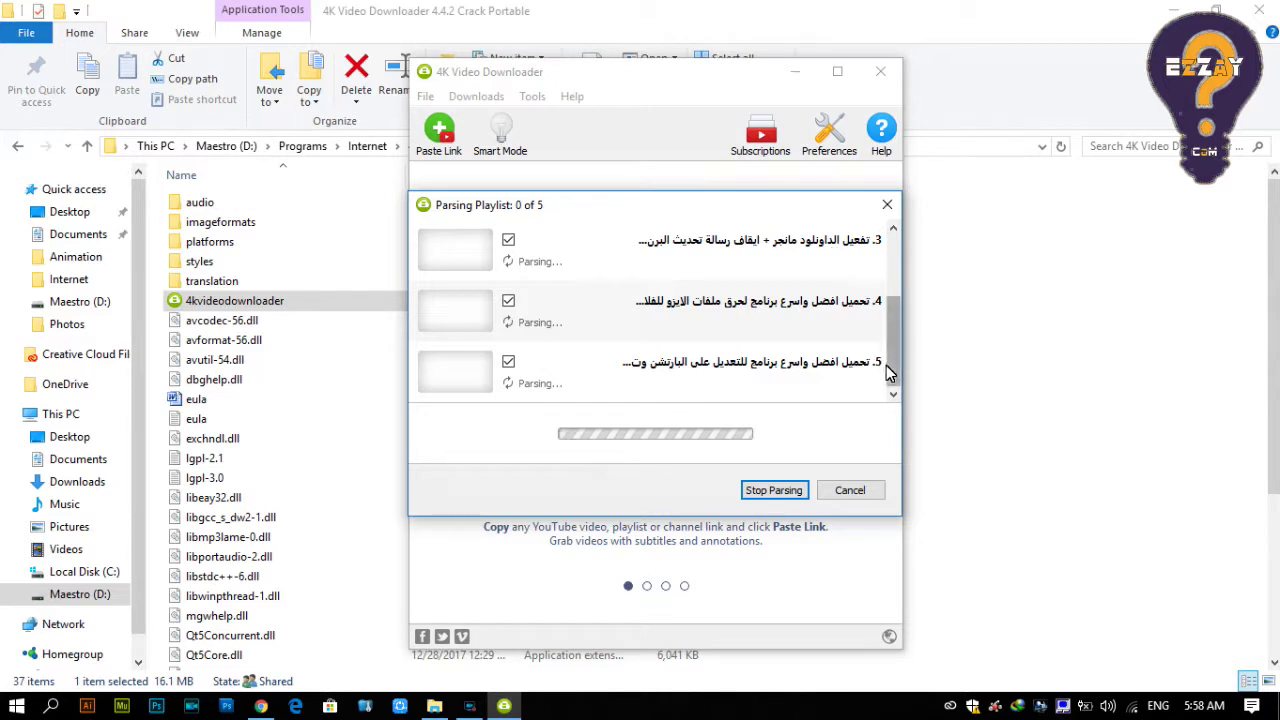
{"action": "left_click_drag", "start_coordinate": [886, 365], "coordinate": [893, 296]}
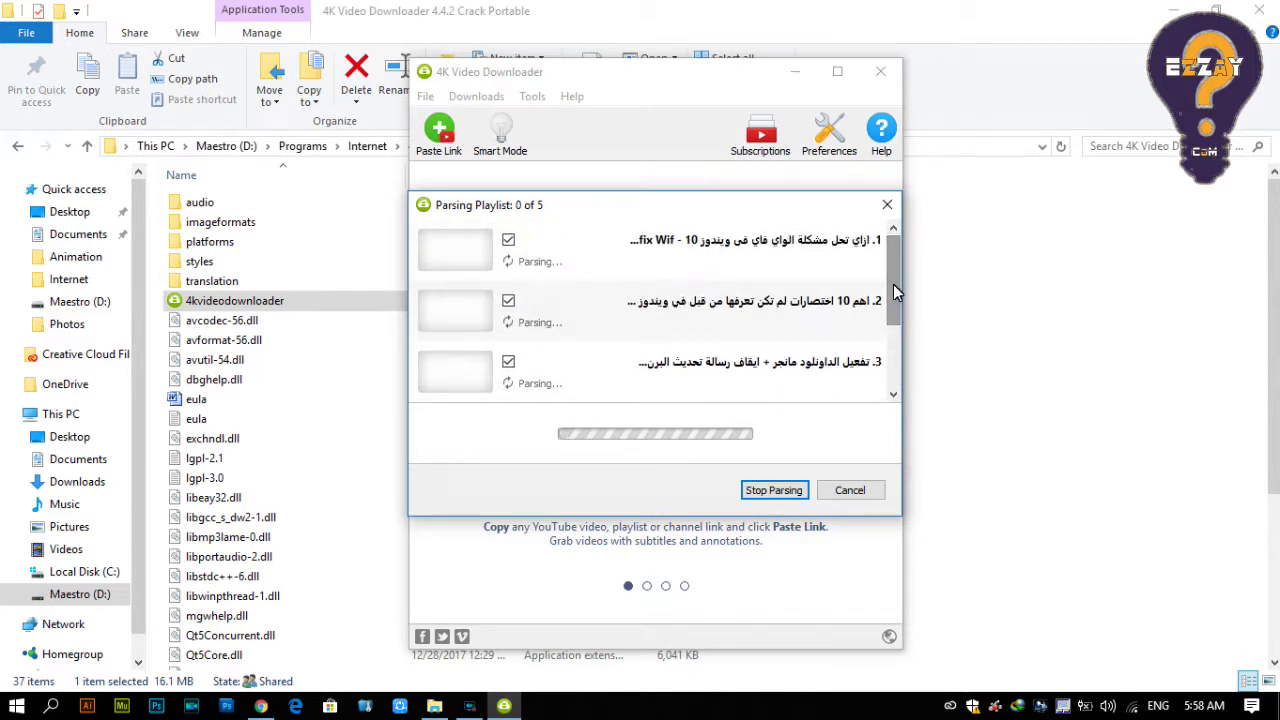
{"action": "left_click_drag", "start_coordinate": [893, 284], "coordinate": [887, 364]}
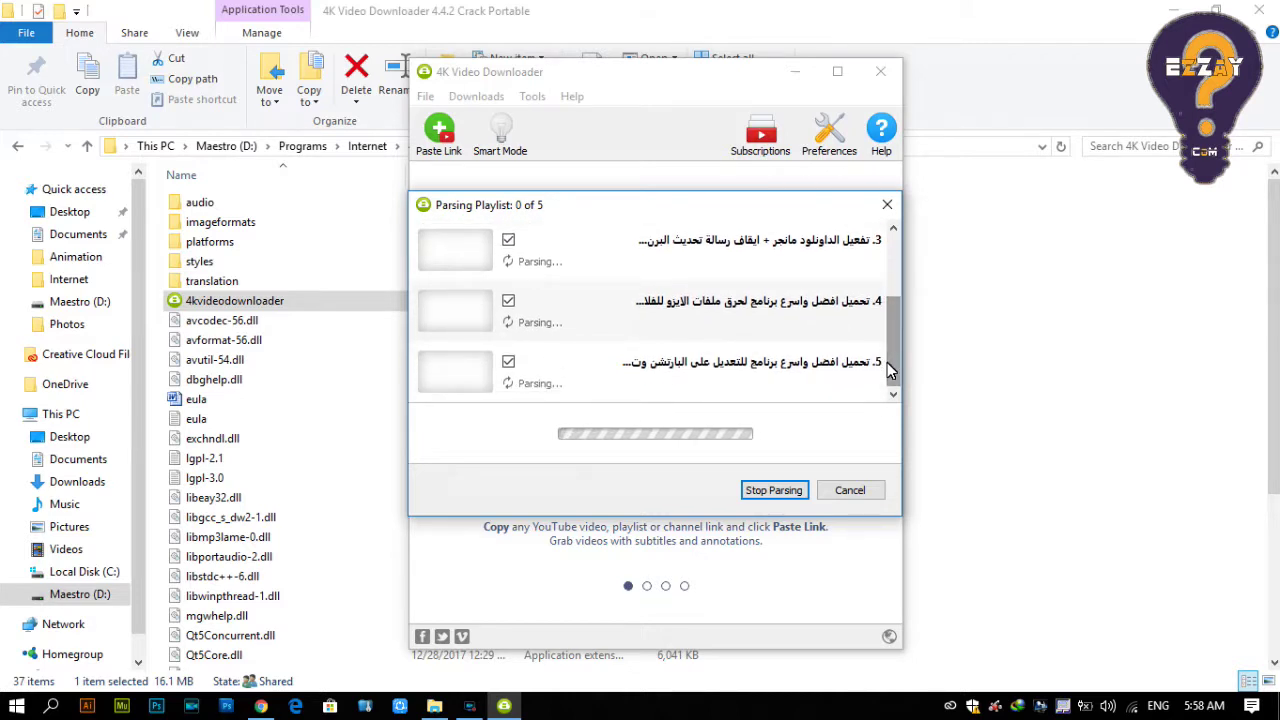
{"action": "left_click_drag", "start_coordinate": [887, 362], "coordinate": [895, 273]}
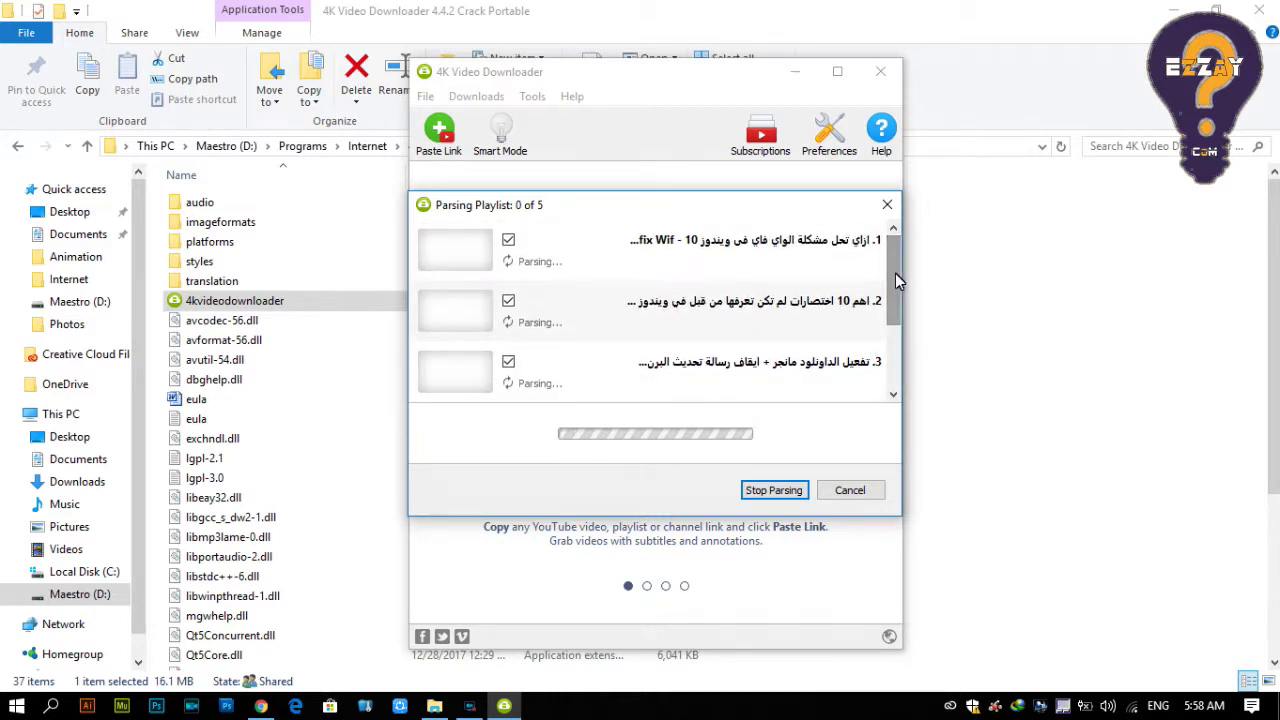
{"action": "left_click_drag", "start_coordinate": [752, 210], "coordinate": [757, 252]}
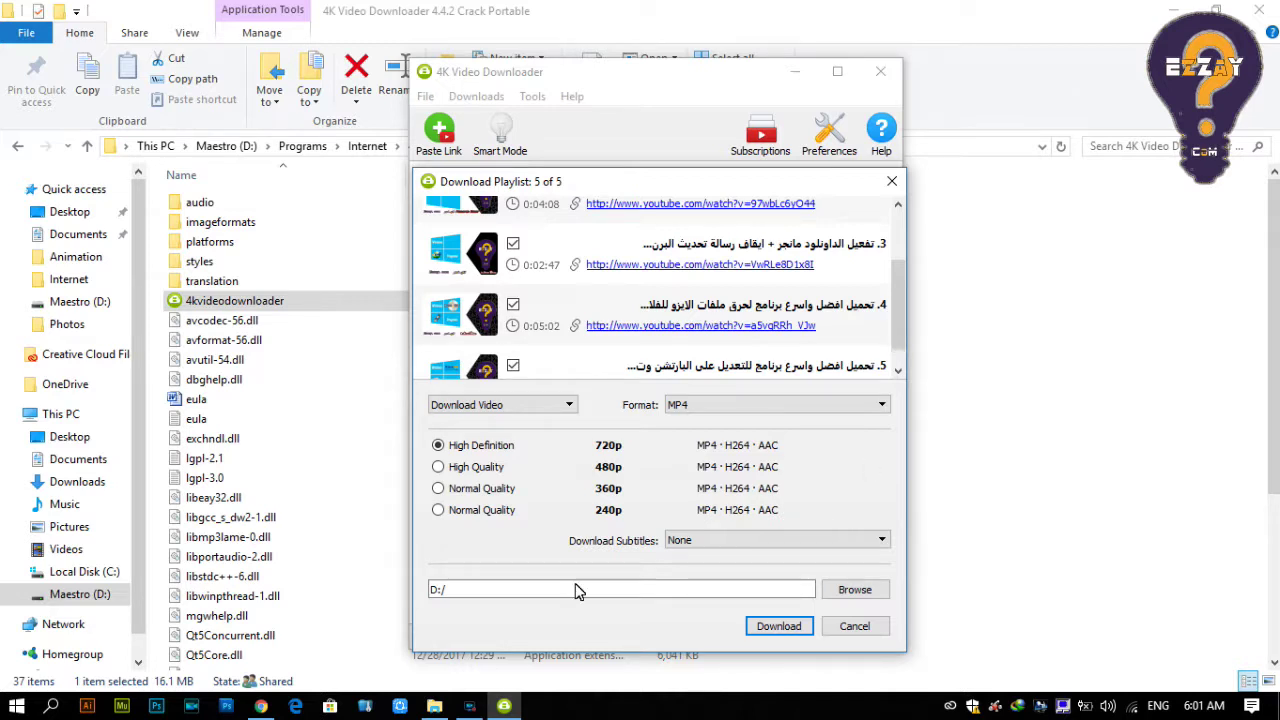
{"action": "left_click", "coordinate": [473, 707]}
{"action": "left_click", "coordinate": [476, 709]}
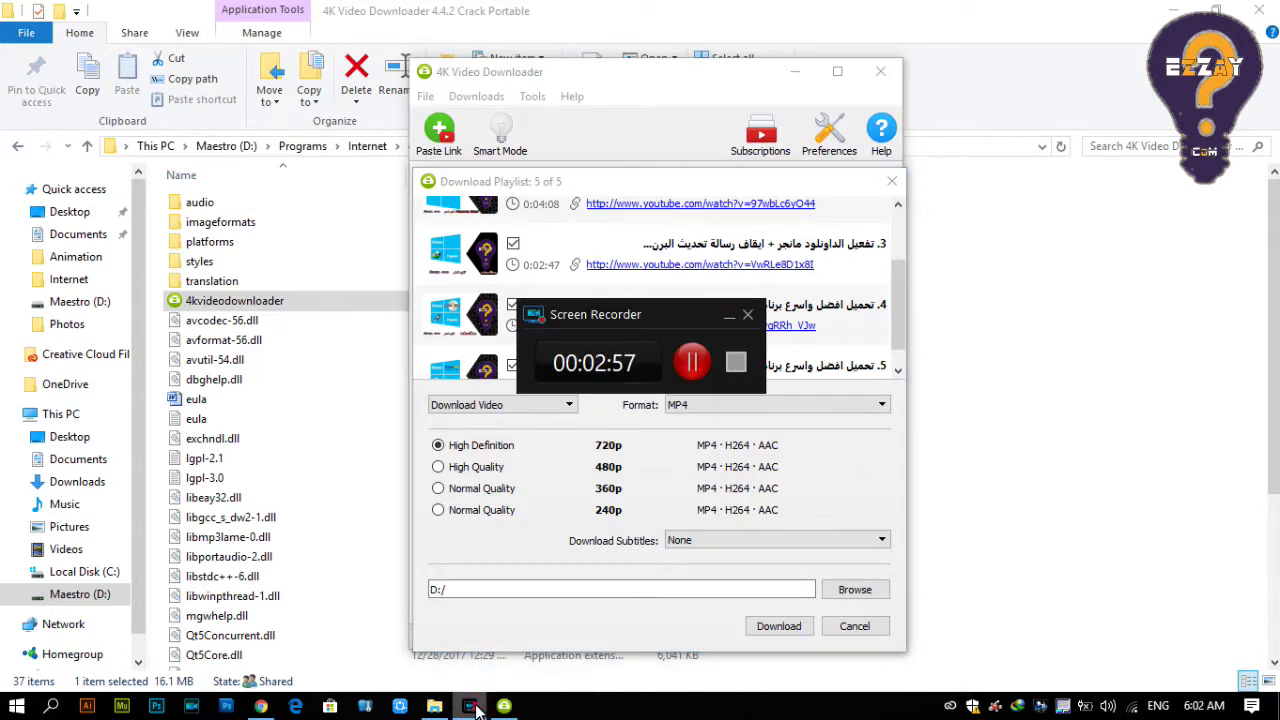
{"action": "left_click", "coordinate": [473, 707]}
- Review the parsed videos and set the playlist download to Extract Audio in MP3 format
{"action": "left_click_drag", "start_coordinate": [897, 275], "coordinate": [895, 232]}
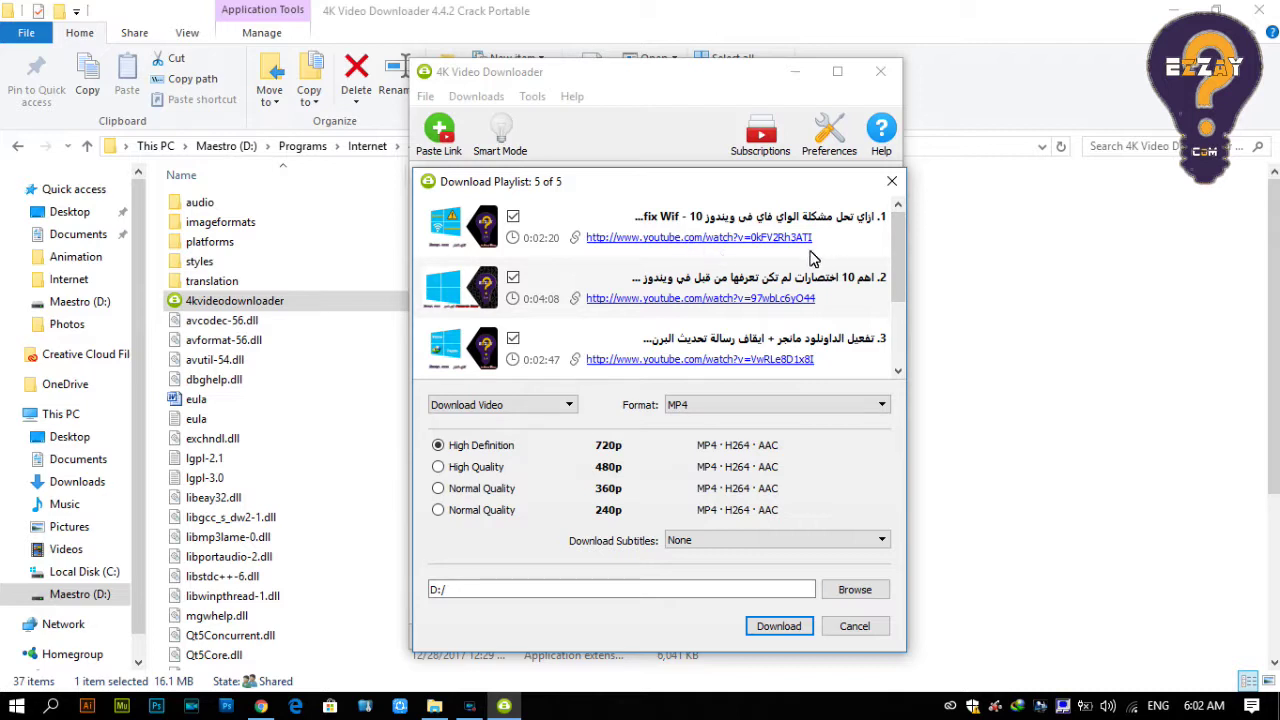
{"action": "left_click_drag", "start_coordinate": [900, 242], "coordinate": [893, 328]}
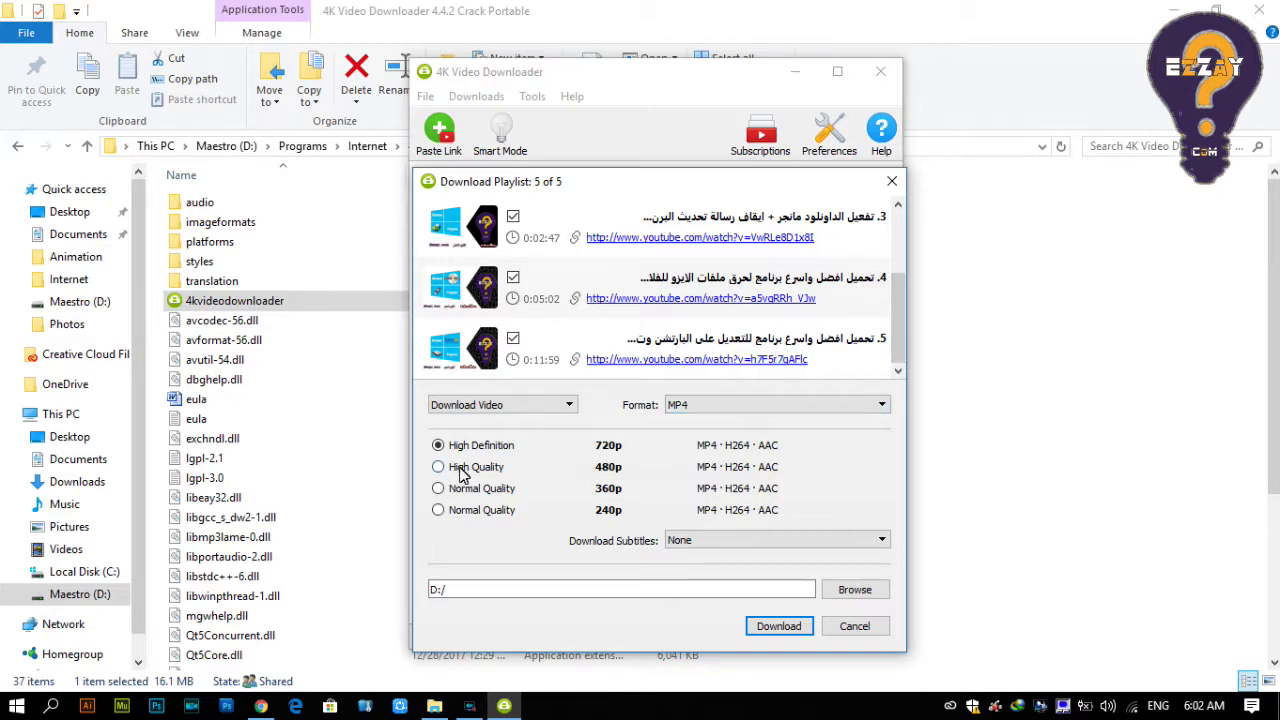
{"action": "left_click", "coordinate": [566, 408]}
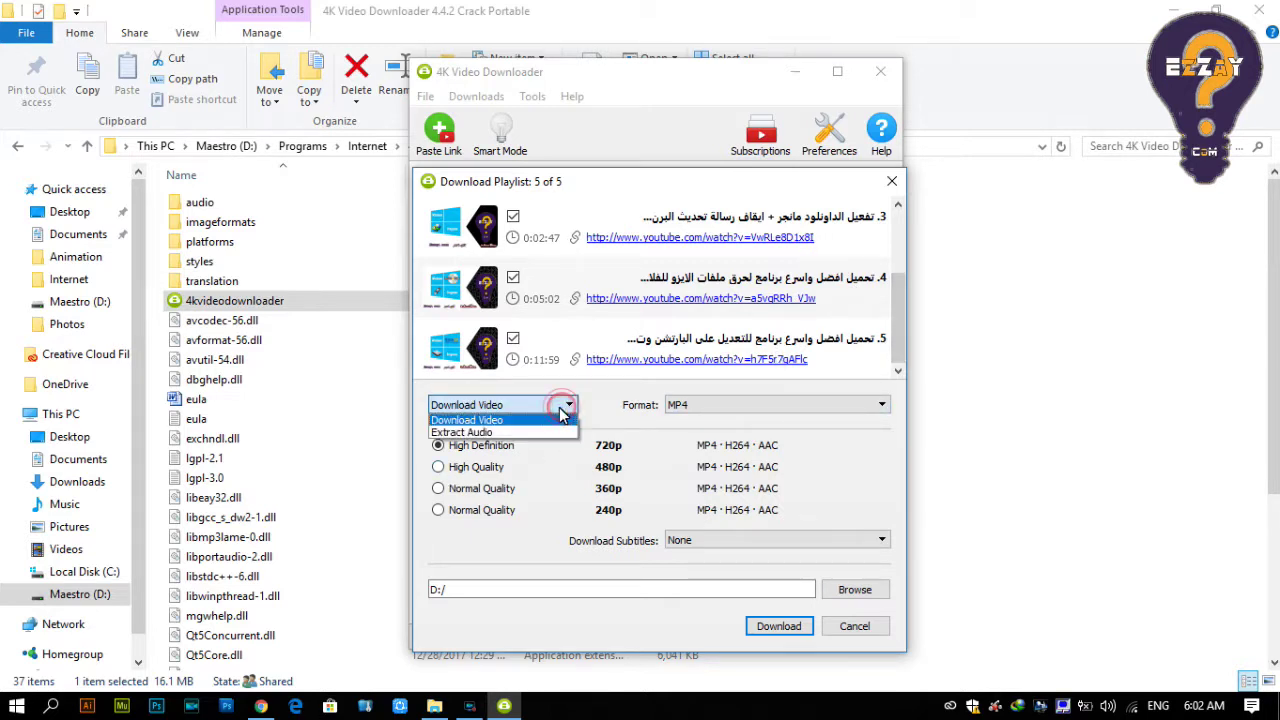
{"action": "left_click", "coordinate": [510, 433]}
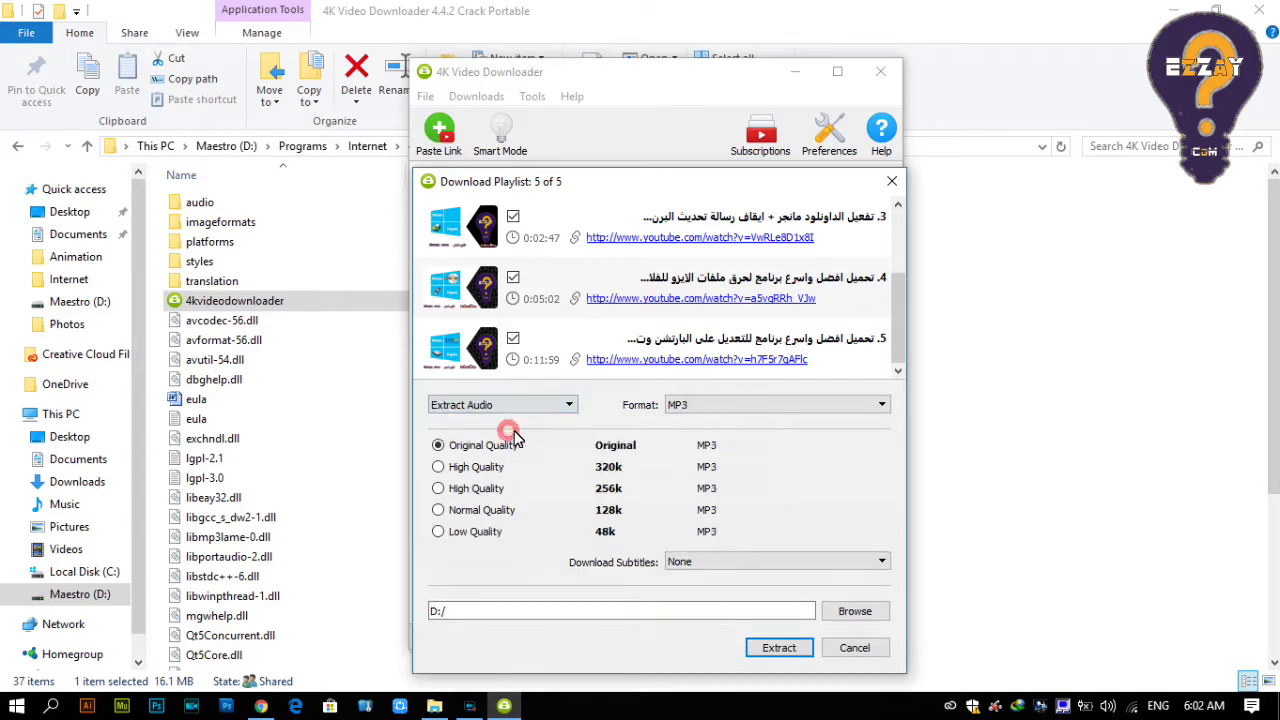
{"action": "left_click", "coordinate": [677, 408]}
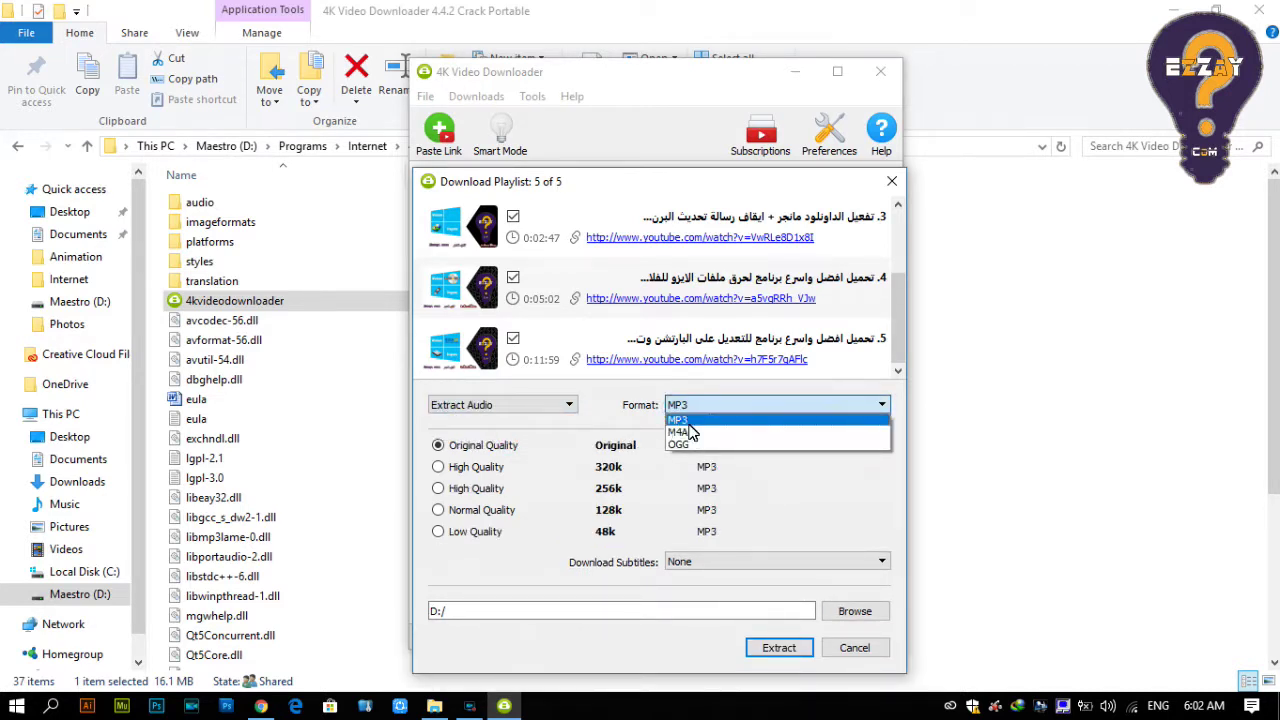
{"action": "left_click", "coordinate": [688, 421]}
- Set the playlist download type to Download Video in MP4 format
{"action": "left_click", "coordinate": [531, 408]}
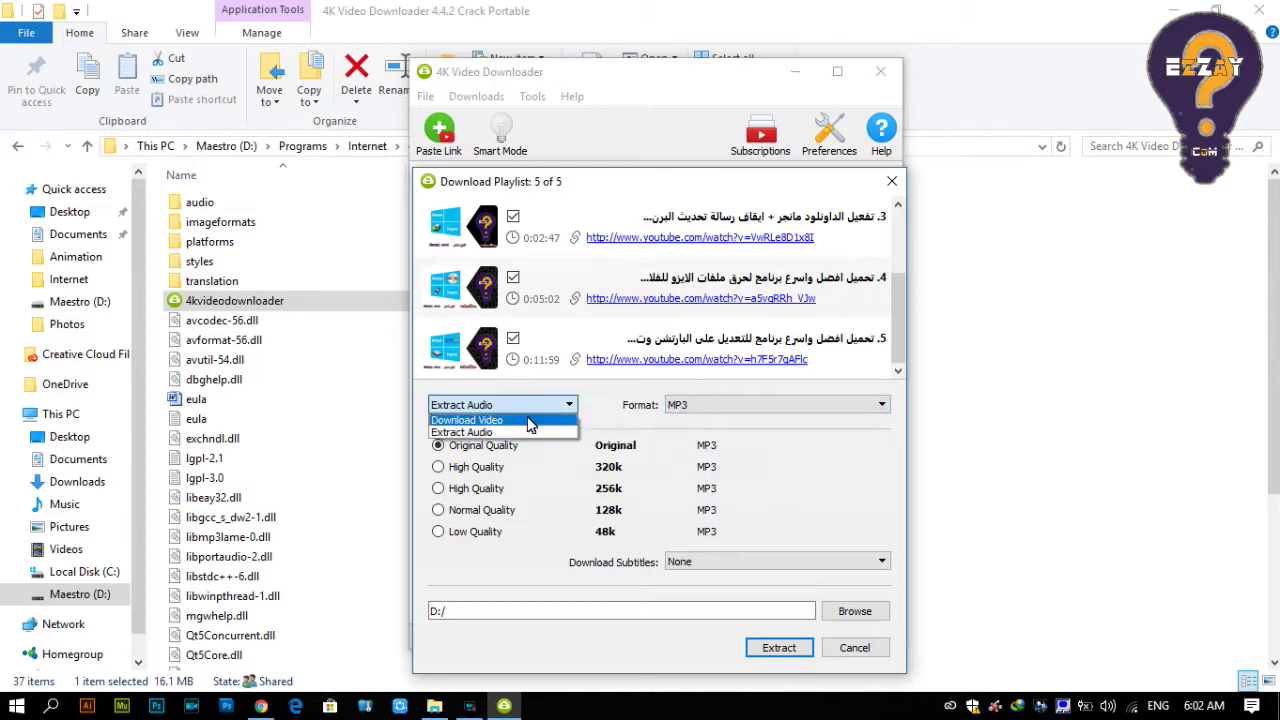
{"action": "left_click", "coordinate": [527, 420]}
{"action": "left_click", "coordinate": [677, 426]}
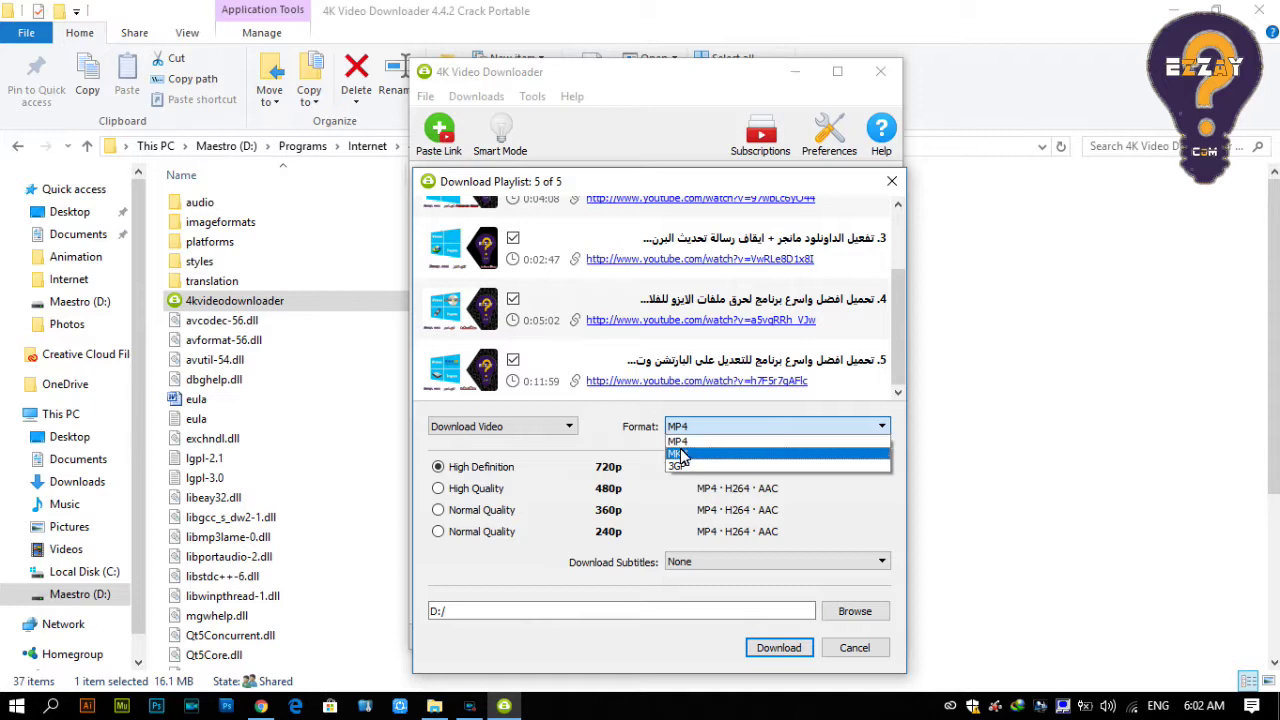
{"action": "left_click", "coordinate": [684, 441]}
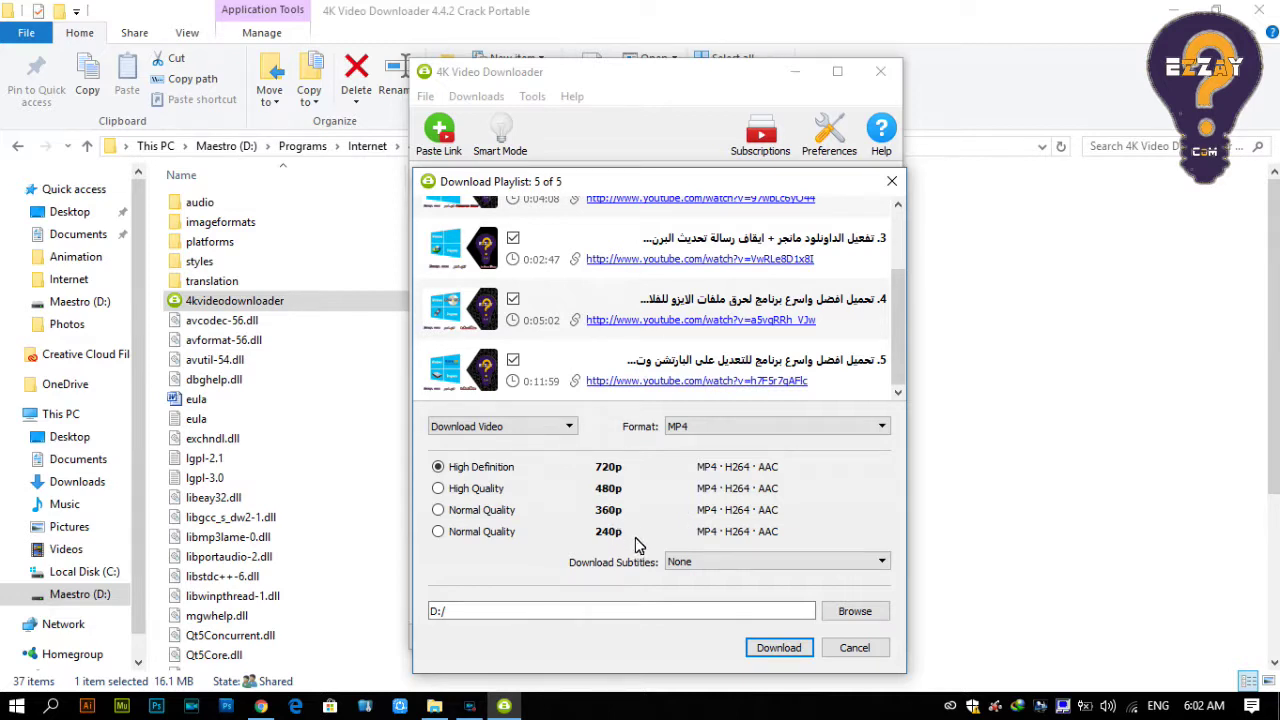
- Check the subtitle options, keep None, and start downloading the playlist to D:/
{"action": "left_click", "coordinate": [683, 563]}
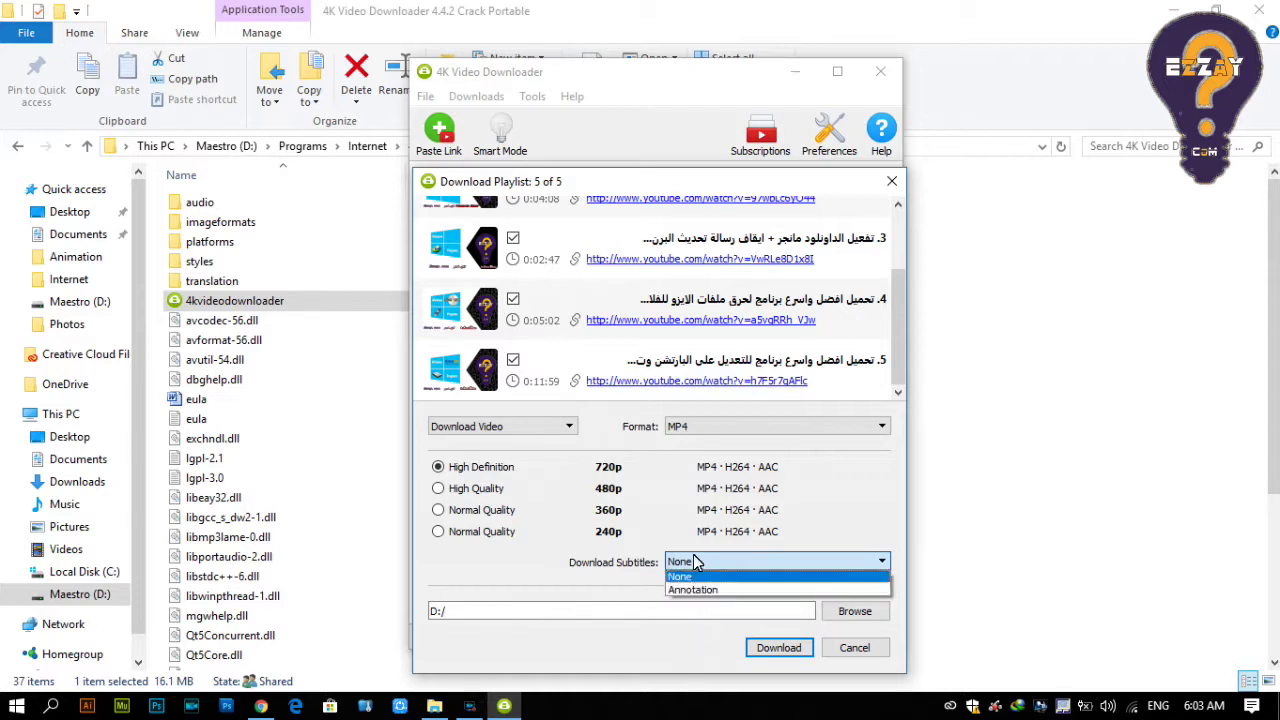
{"action": "left_click", "coordinate": [812, 560]}
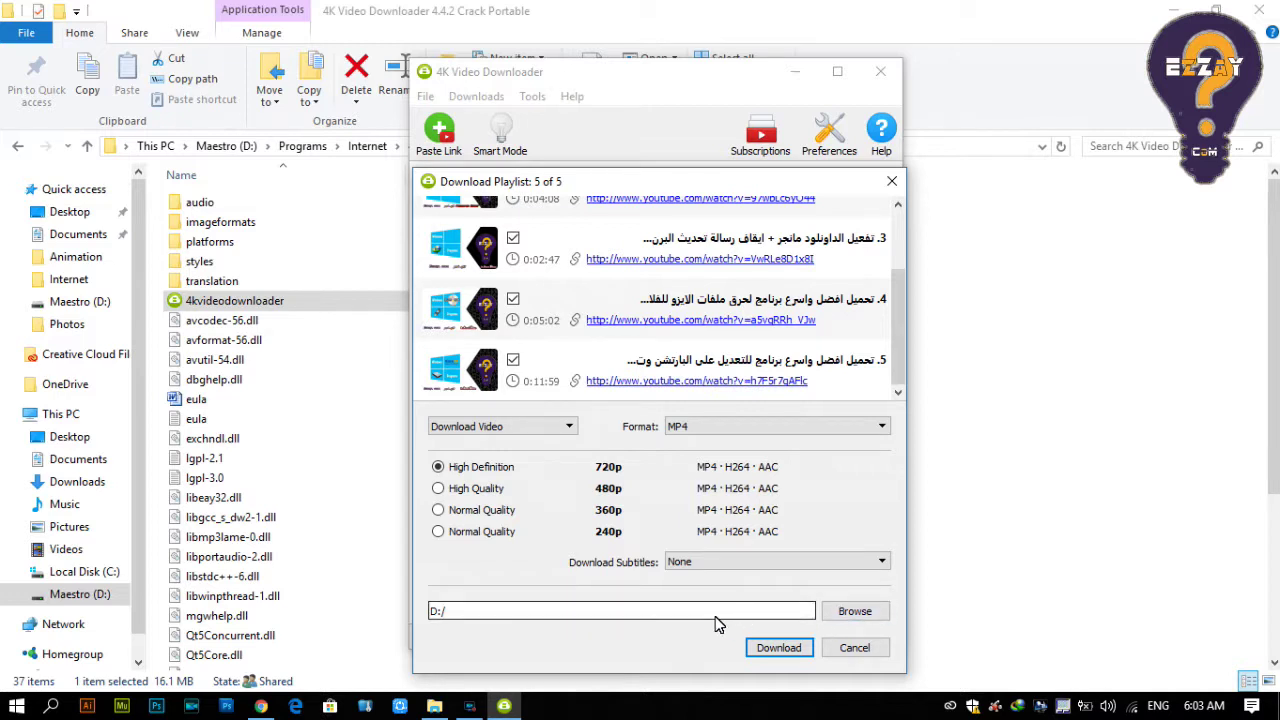
{"action": "left_click", "coordinate": [760, 647]}
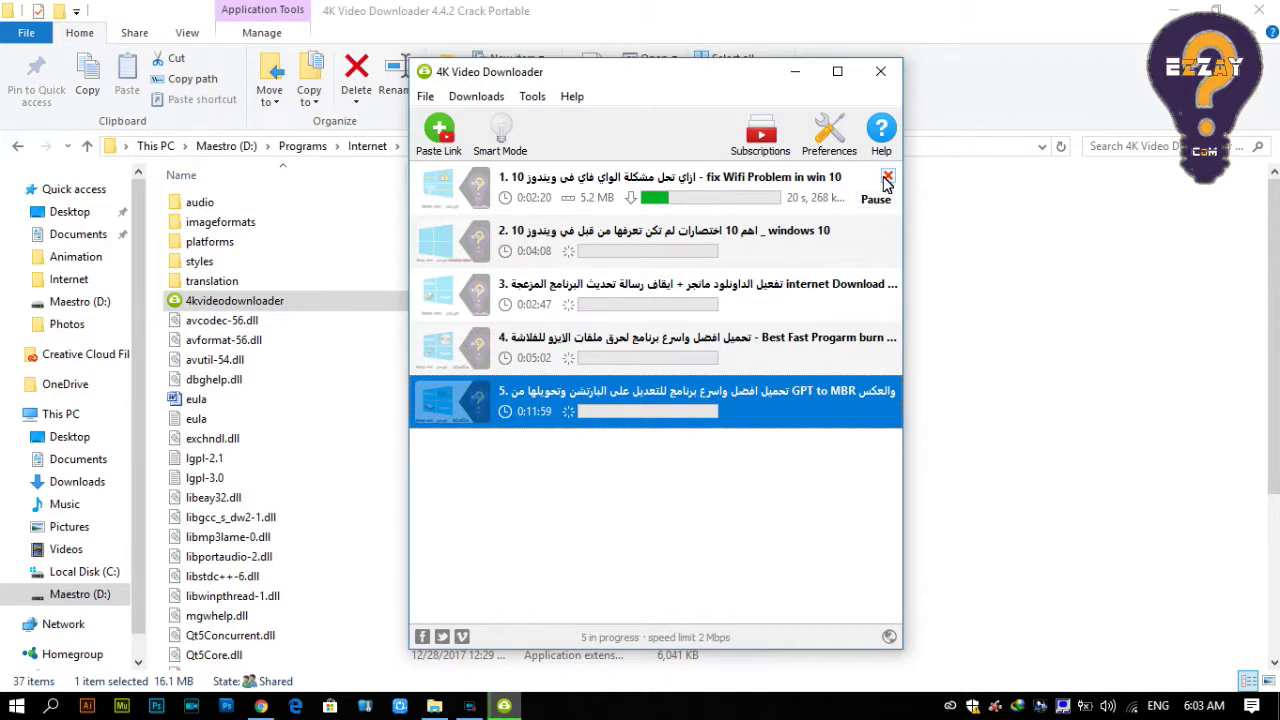
- Remove all playlist videos from the download list, choosing "Remove and don't ask again" for the first one
{"action": "left_click", "coordinate": [885, 178]}
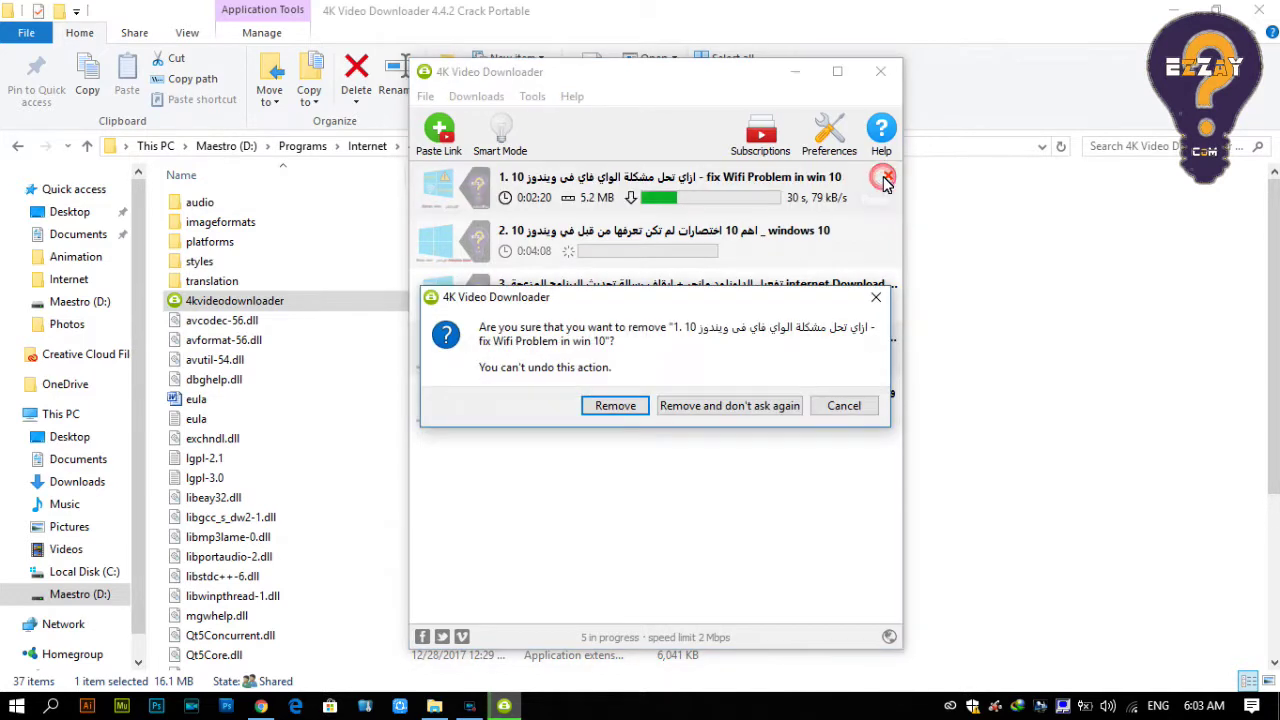
{"action": "left_click", "coordinate": [723, 402]}
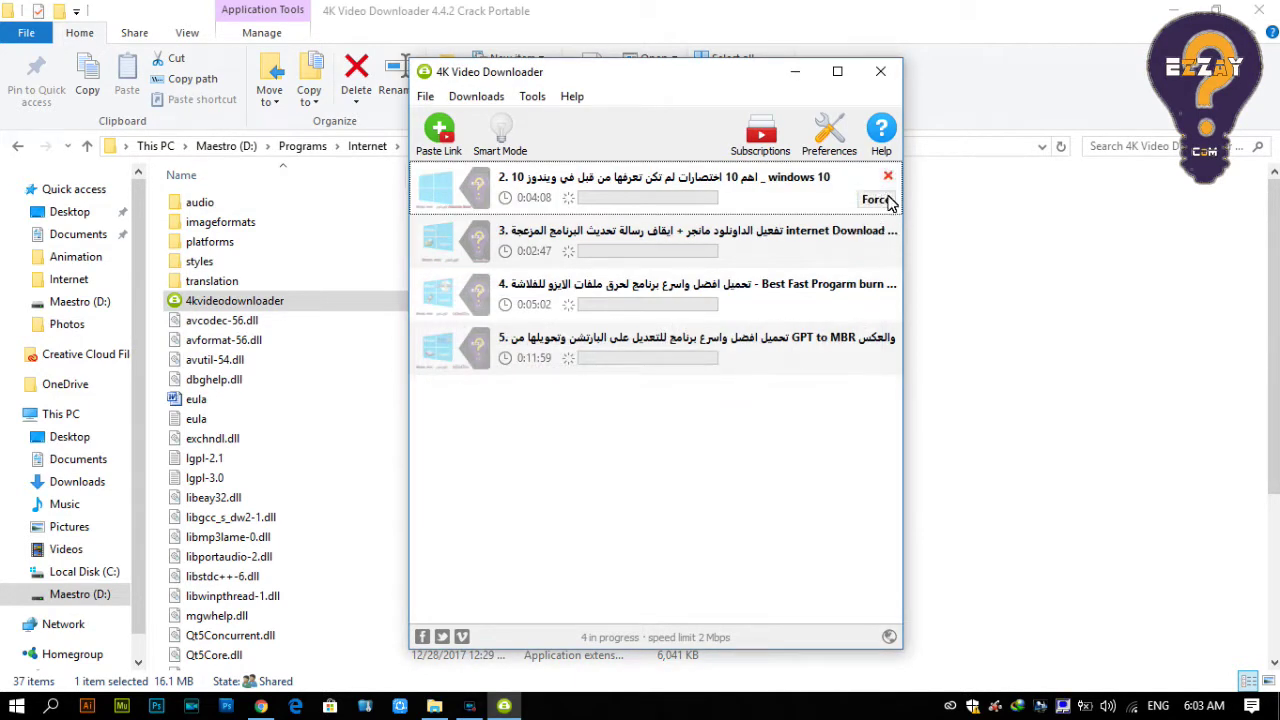
{"action": "left_click", "coordinate": [887, 176]}
{"action": "left_click", "coordinate": [887, 176]}
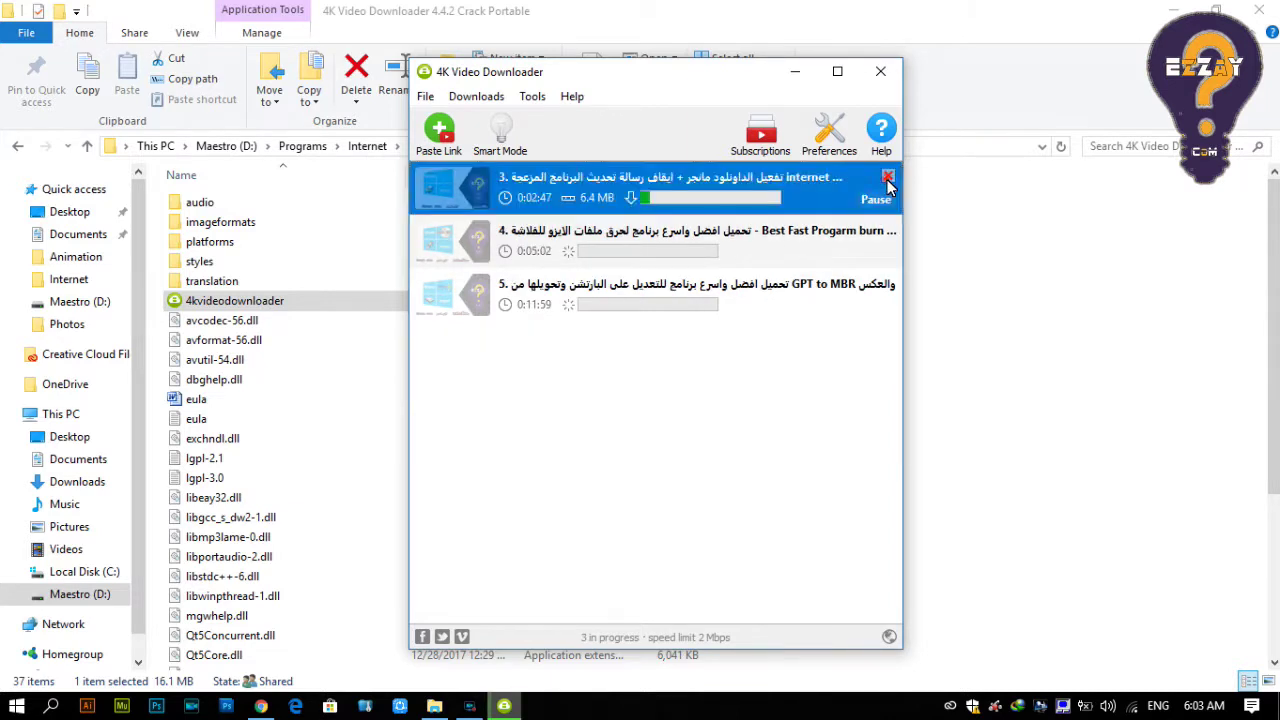
{"action": "left_click", "coordinate": [887, 176]}
{"action": "left_click", "coordinate": [887, 176]}
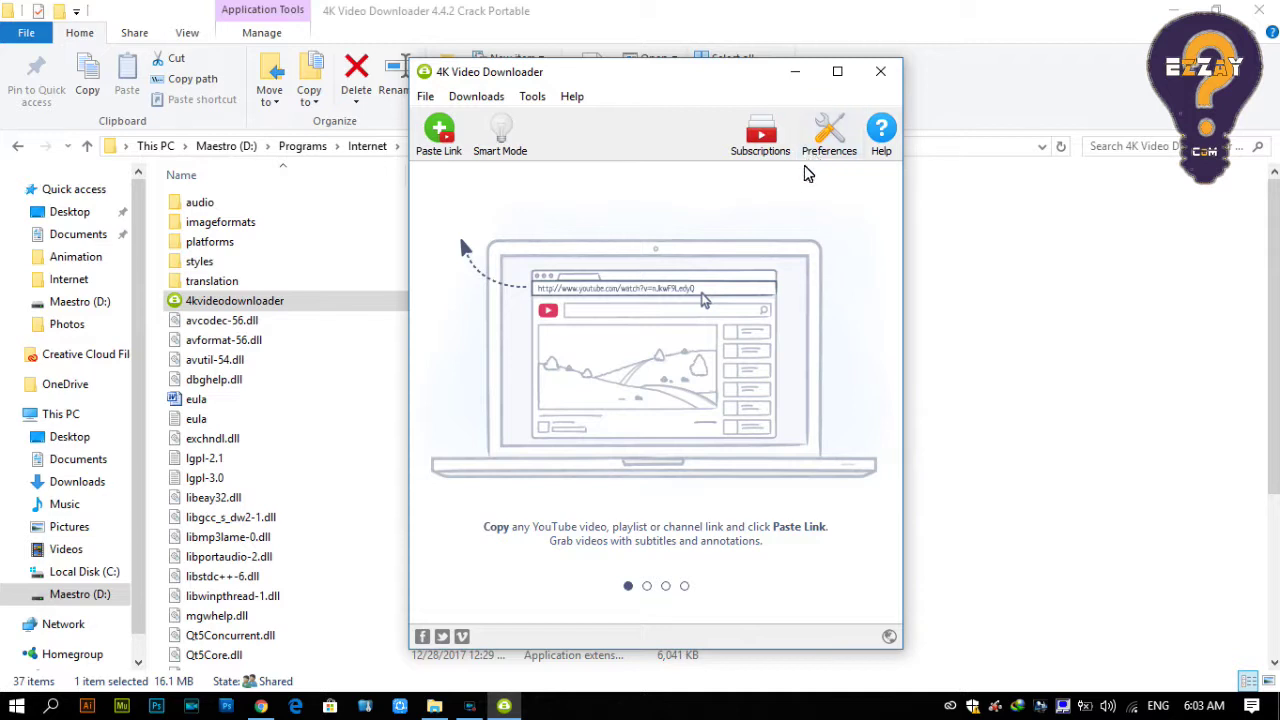
- Open the preferences and check the download intensity options, keeping Safe · 1 thread
{"action": "left_click", "coordinate": [831, 158]}
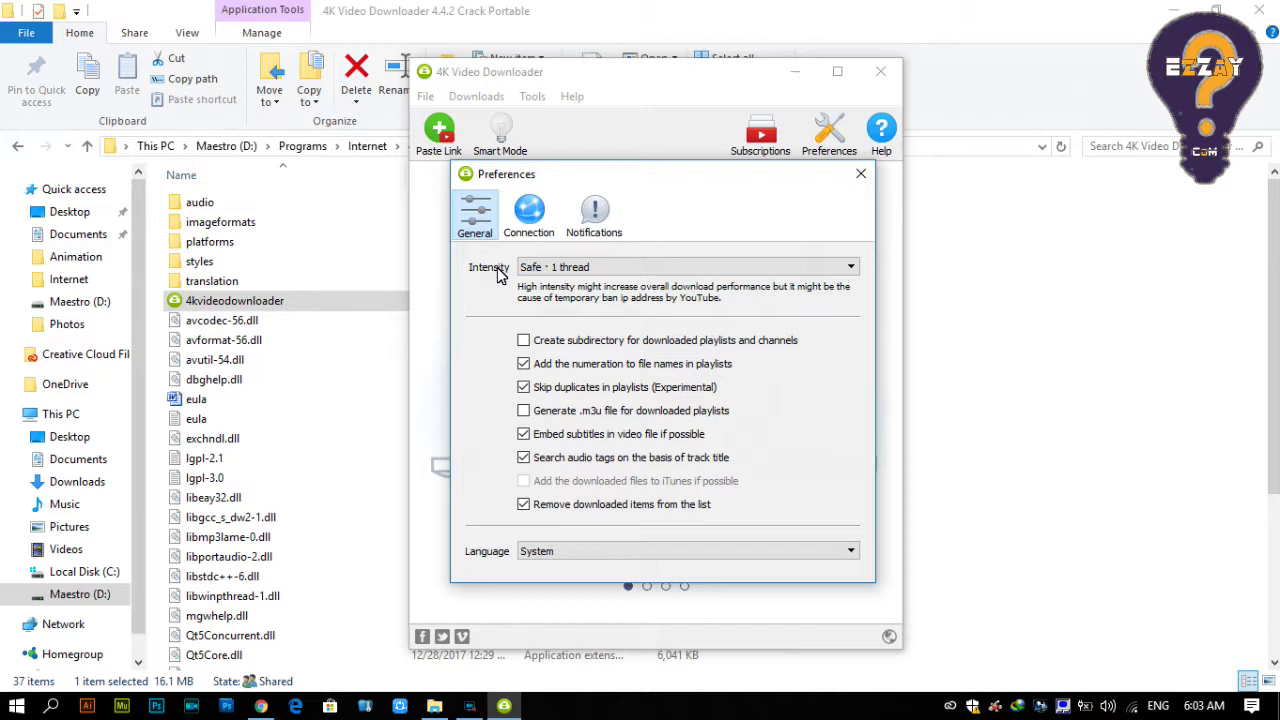
{"action": "left_click", "coordinate": [581, 270]}
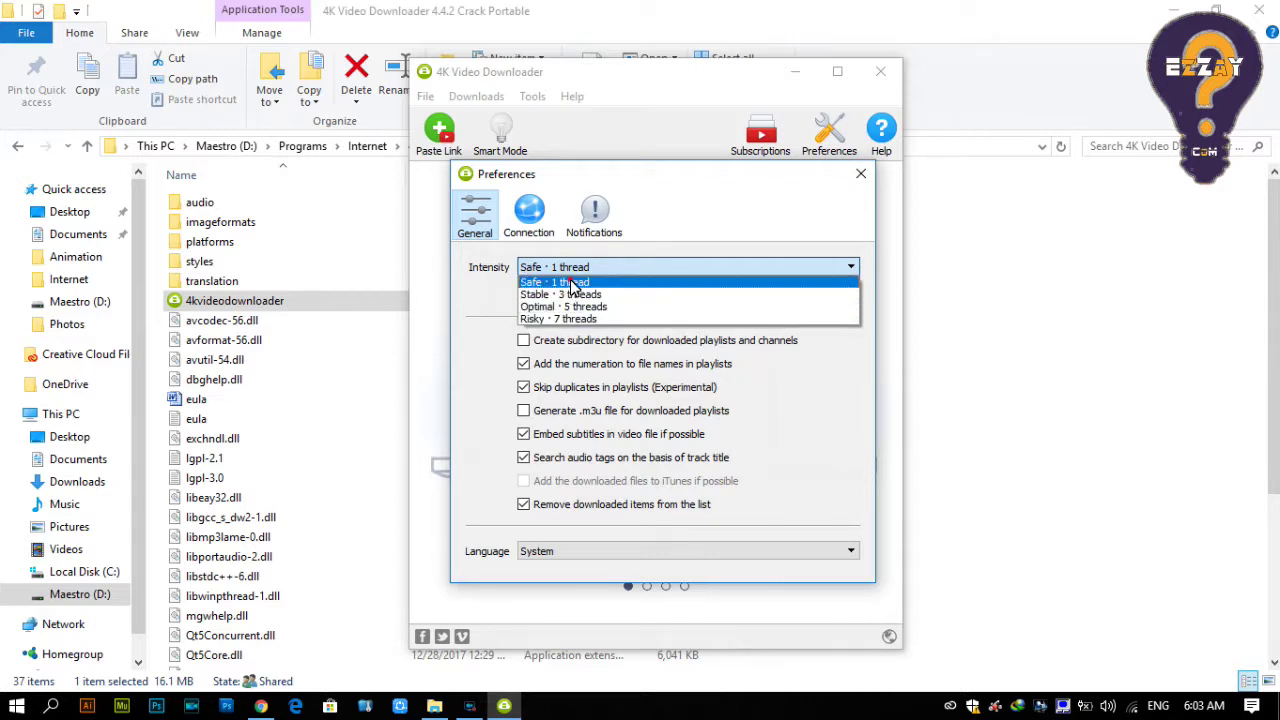
{"action": "left_click", "coordinate": [572, 283]}
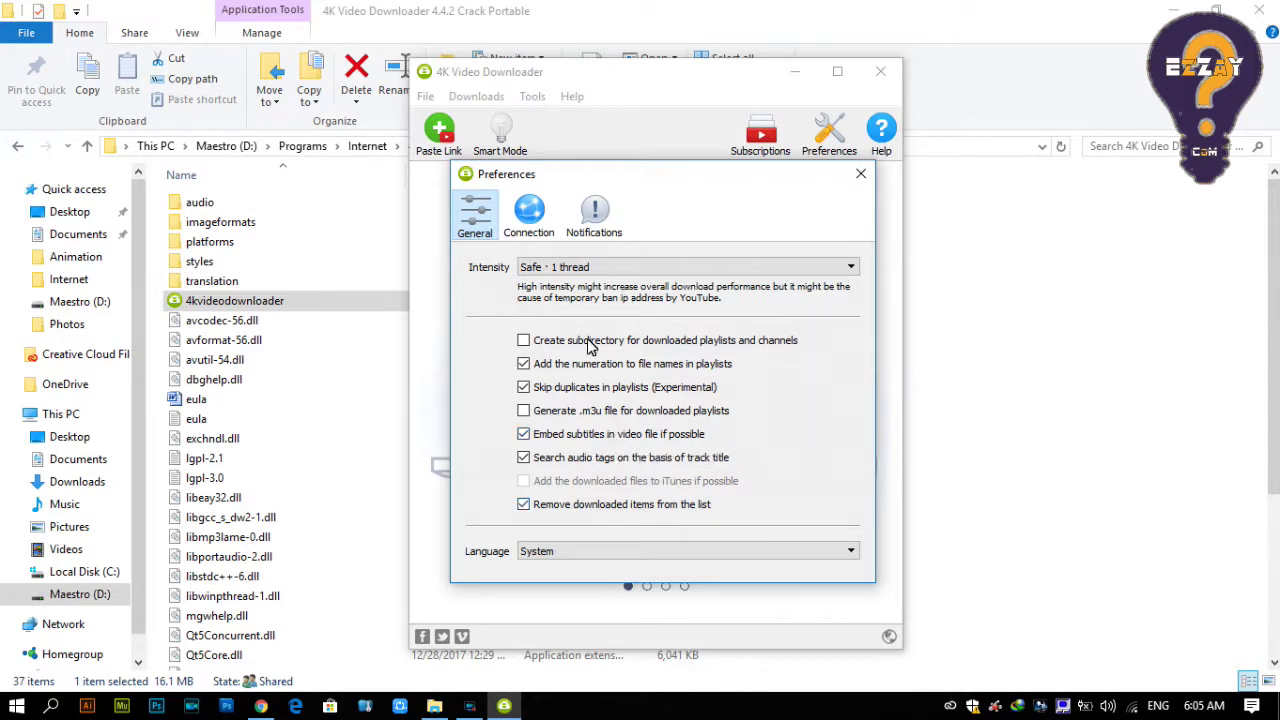
- Review the Connection and Notifications preferences, and close the preferences
{"action": "left_click", "coordinate": [530, 222]}
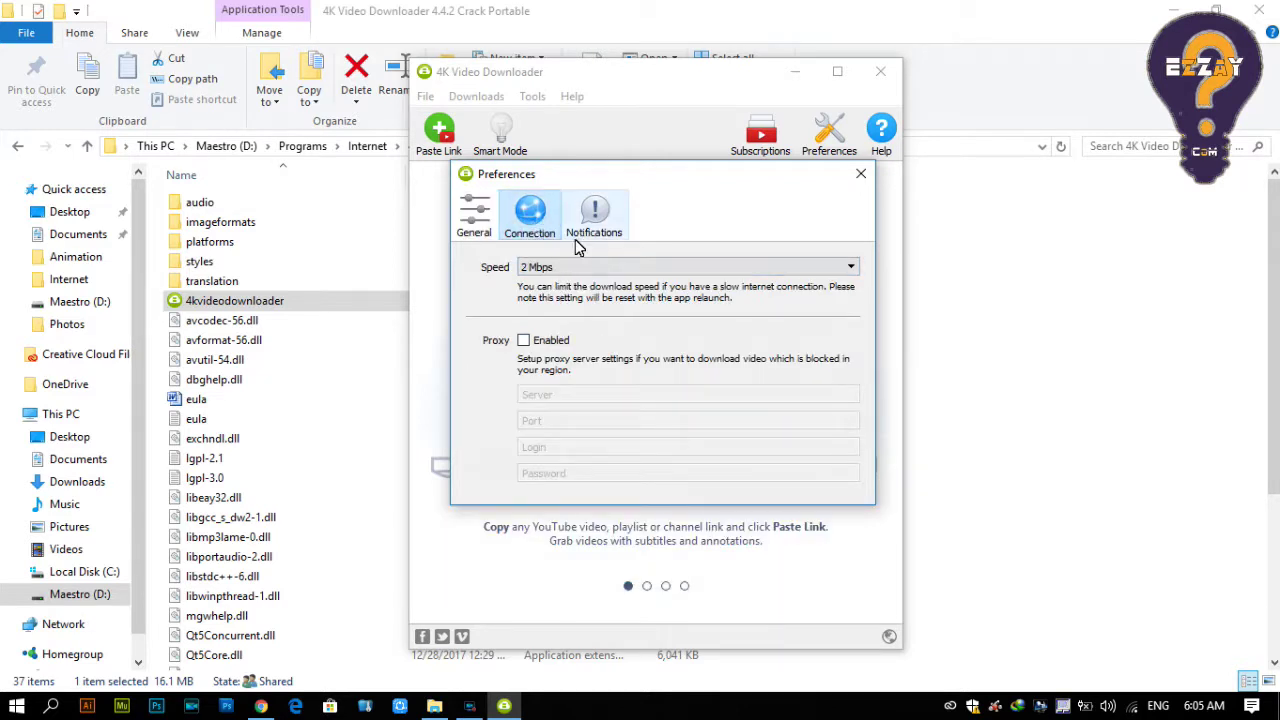
{"action": "left_click", "coordinate": [594, 215]}
{"action": "left_click", "coordinate": [475, 218]}
{"action": "left_click", "coordinate": [594, 215]}
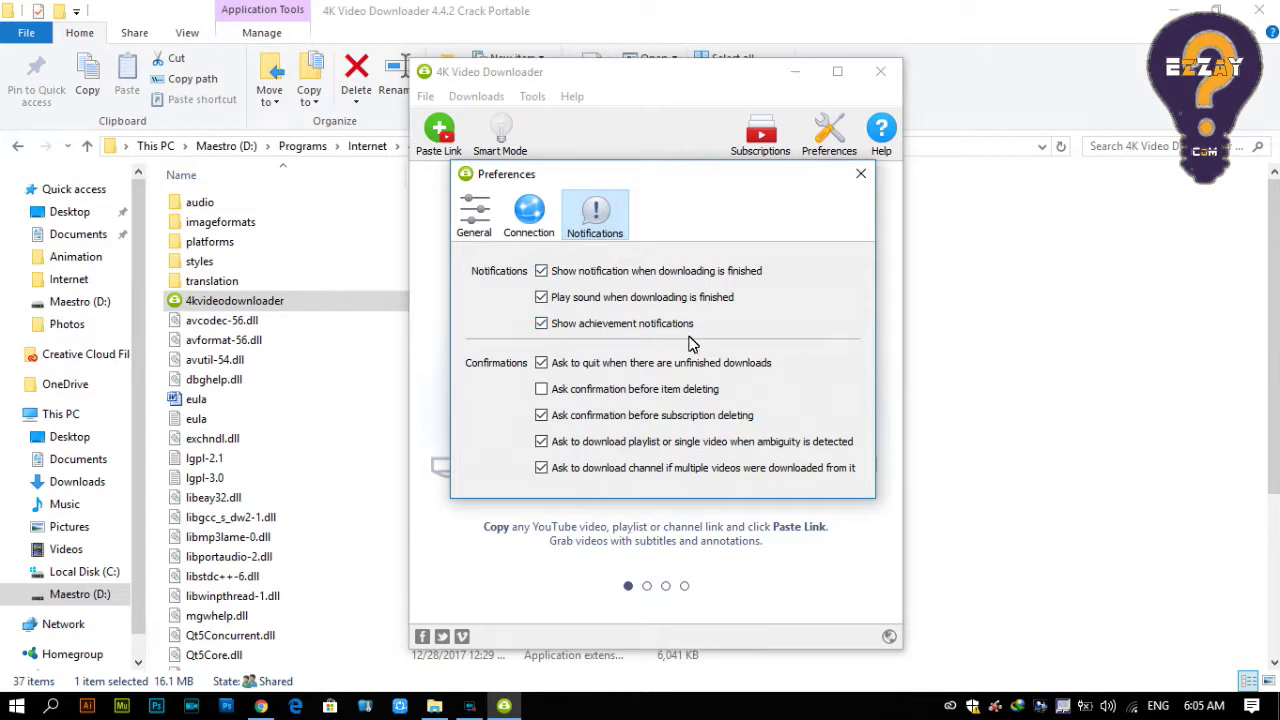
{"action": "left_click", "coordinate": [859, 177]}
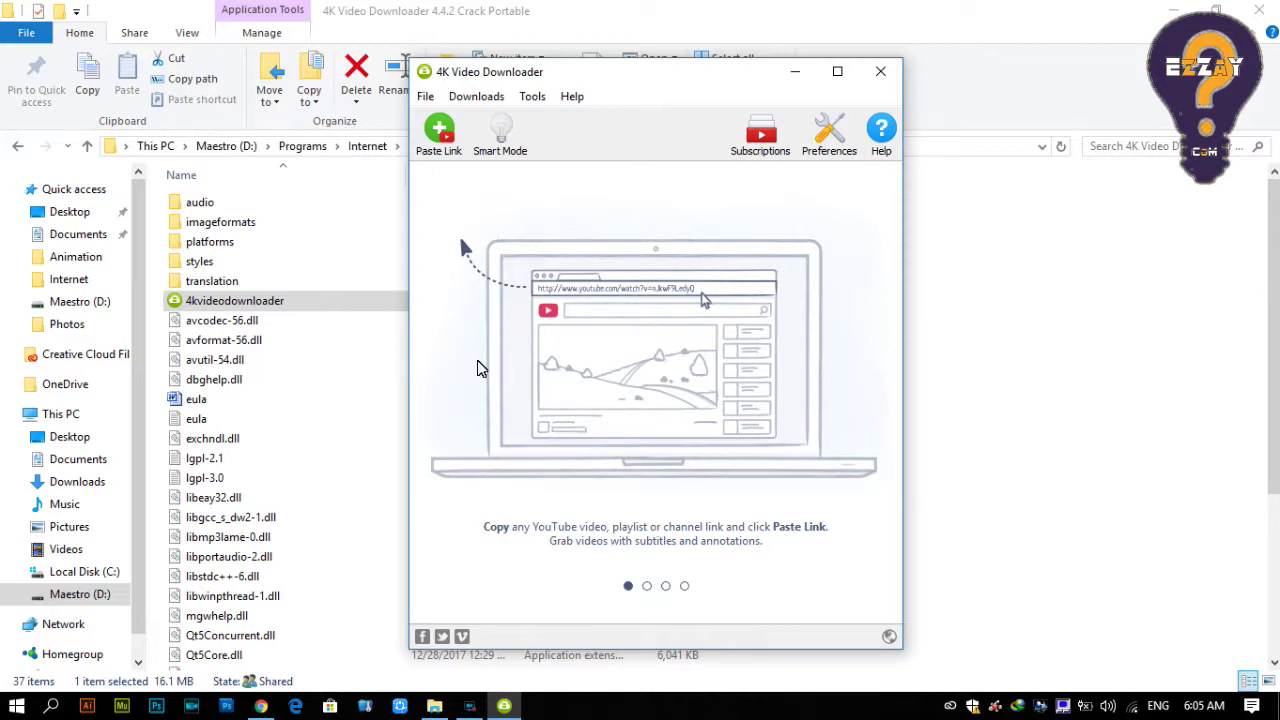
- Switch to Chrome and search YouTube for "360 videos" using the suggested query
{"action": "left_click", "coordinate": [260, 706]}
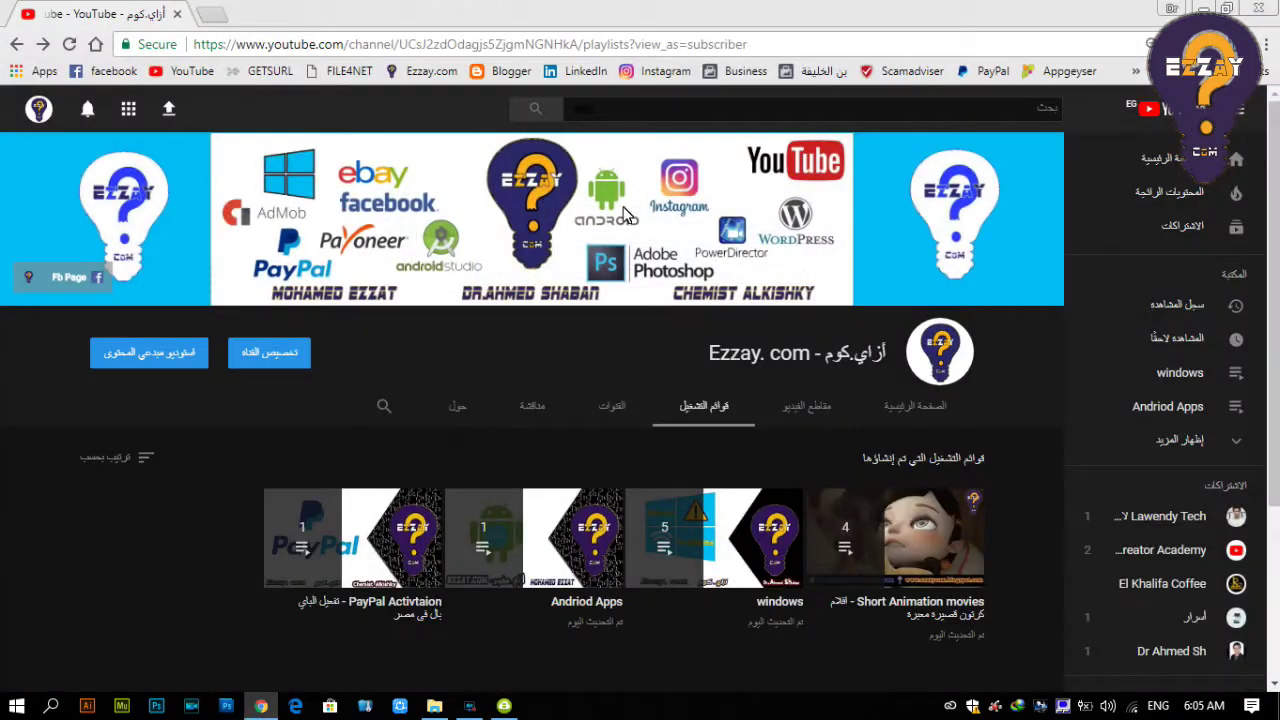
{"action": "left_click", "coordinate": [744, 106]}
{"action": "type", "text": "360"}
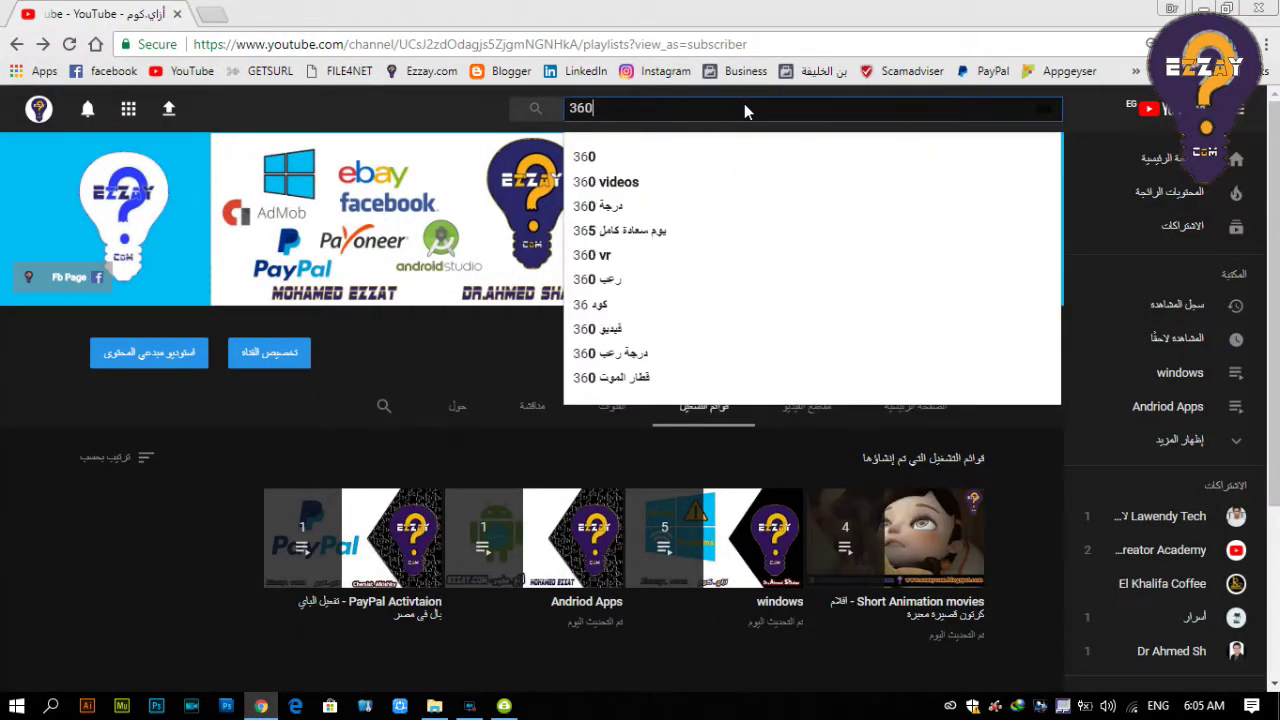
{"action": "key", "text": "Down"}
{"action": "key", "text": "Down"}
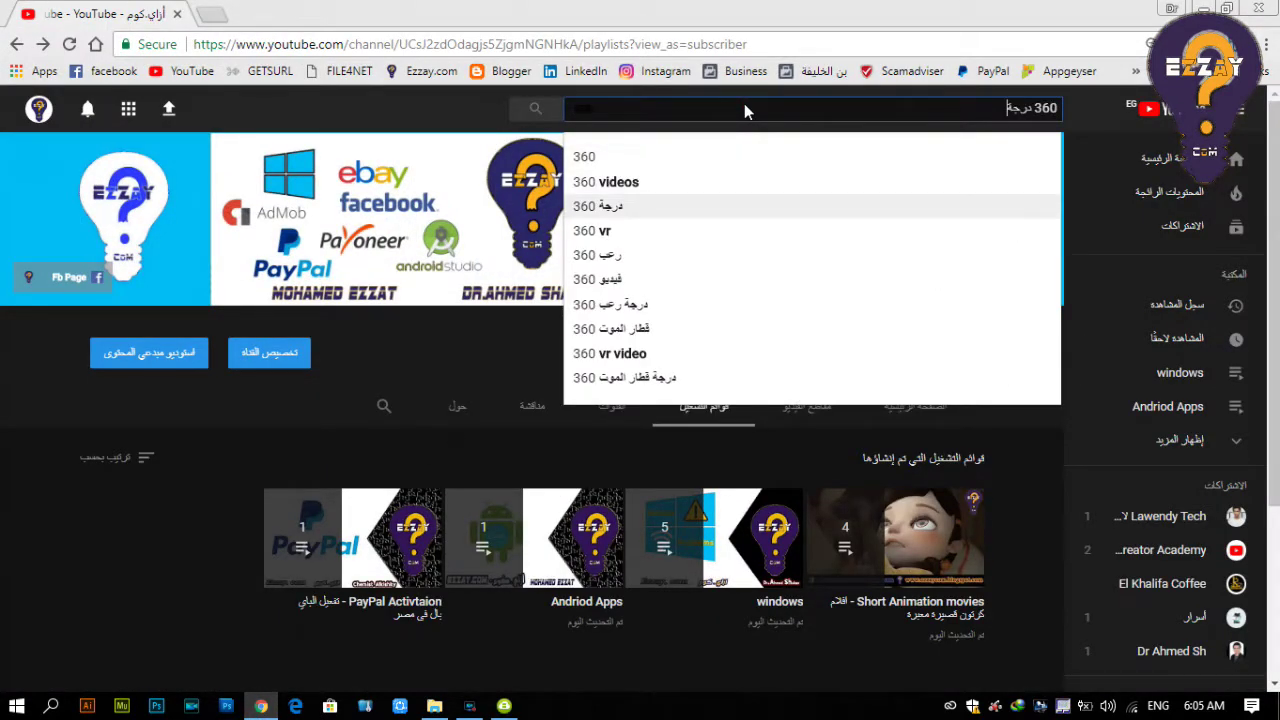
{"action": "key", "text": "Up"}
{"action": "key", "text": "Return"}
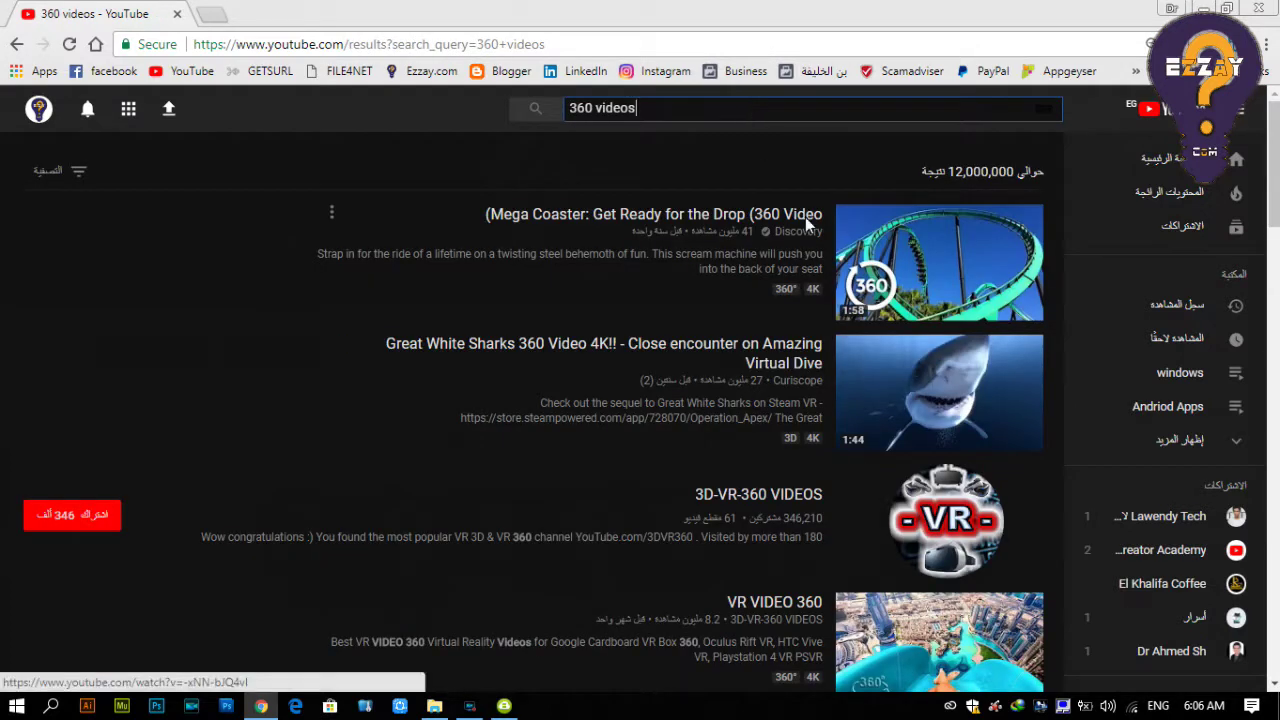
- Open the "Mega Coaster: Get Ready for the Drop (360 Video)" result and copy its page address
{"action": "left_click", "coordinate": [805, 217]}
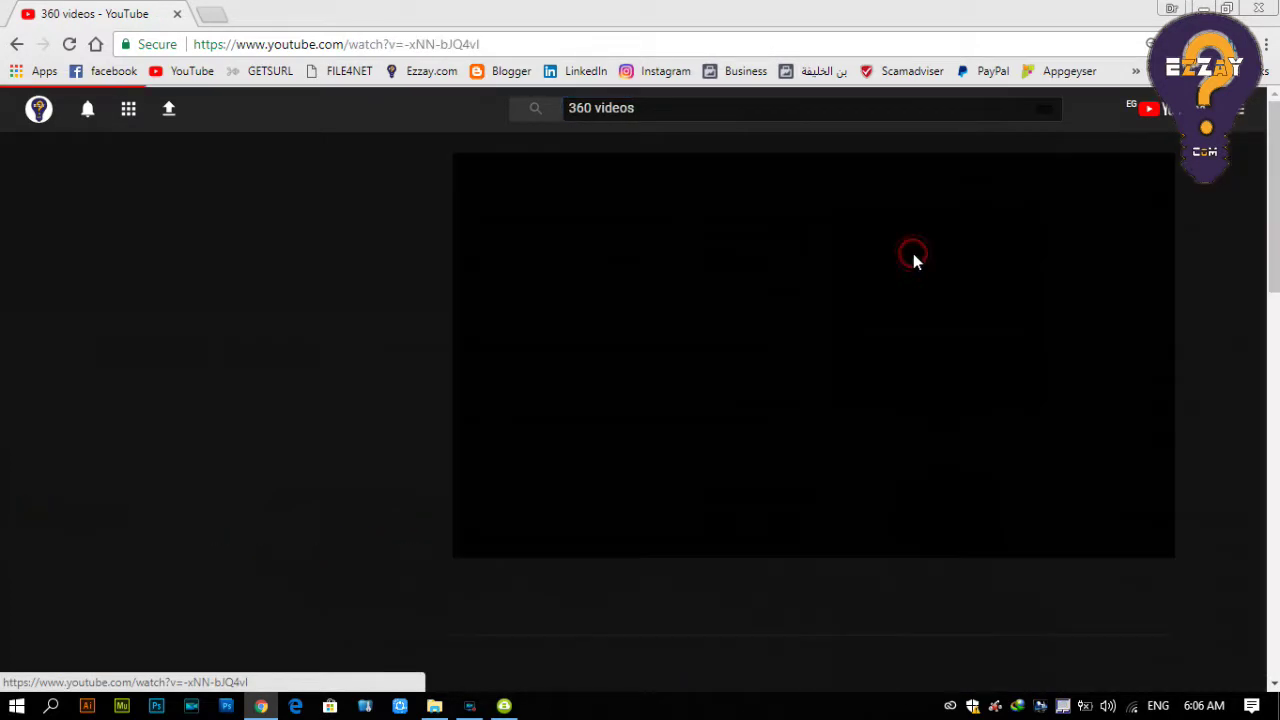
{"action": "left_click", "coordinate": [437, 44]}
{"action": "left_click", "coordinate": [437, 44]}
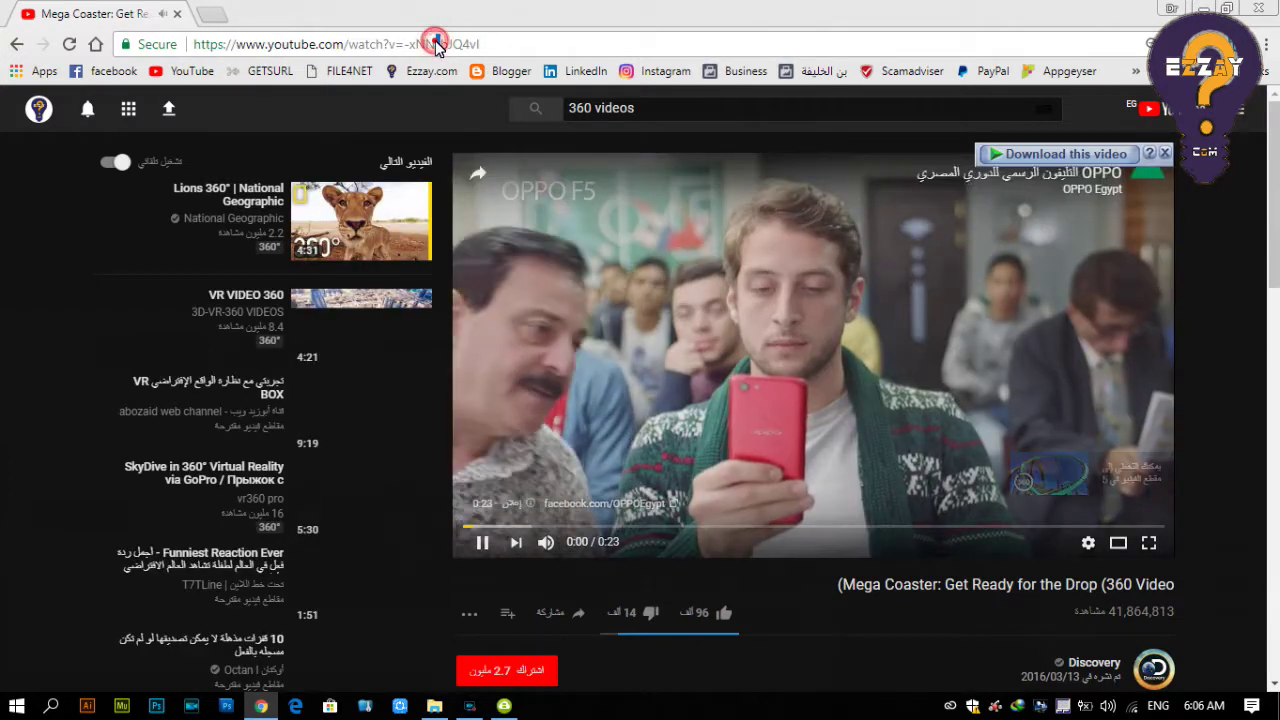
{"action": "right_click", "coordinate": [437, 44]}
{"action": "left_click", "coordinate": [473, 109]}
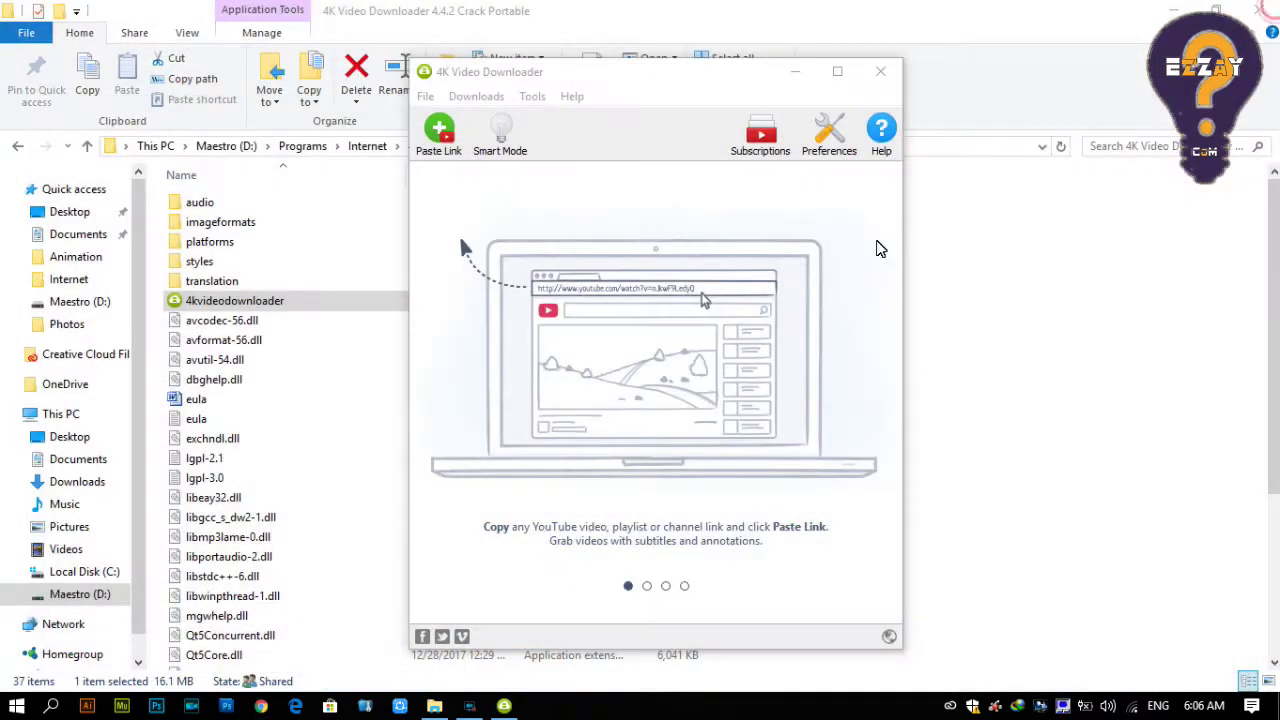
- Paste the copied link into 4K Video Downloader and check the download type and format options, keeping Download Video and MP4
{"action": "left_click", "coordinate": [445, 150]}
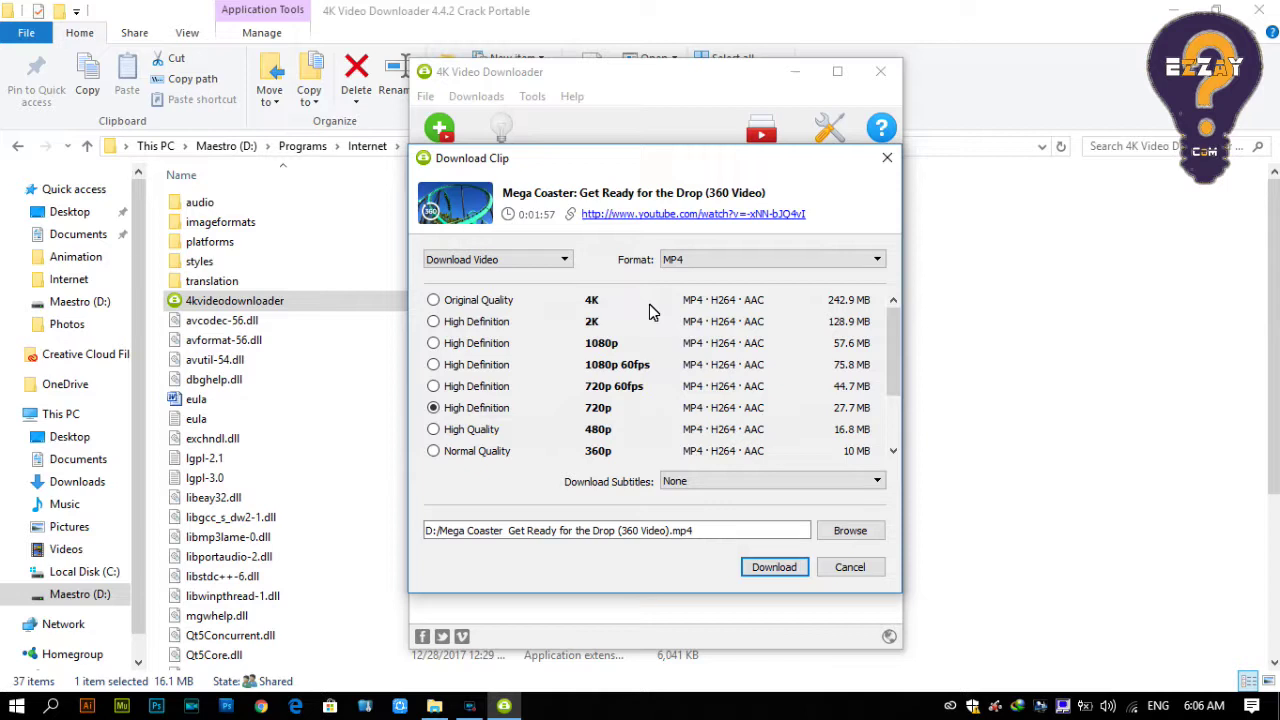
{"action": "left_click", "coordinate": [537, 263]}
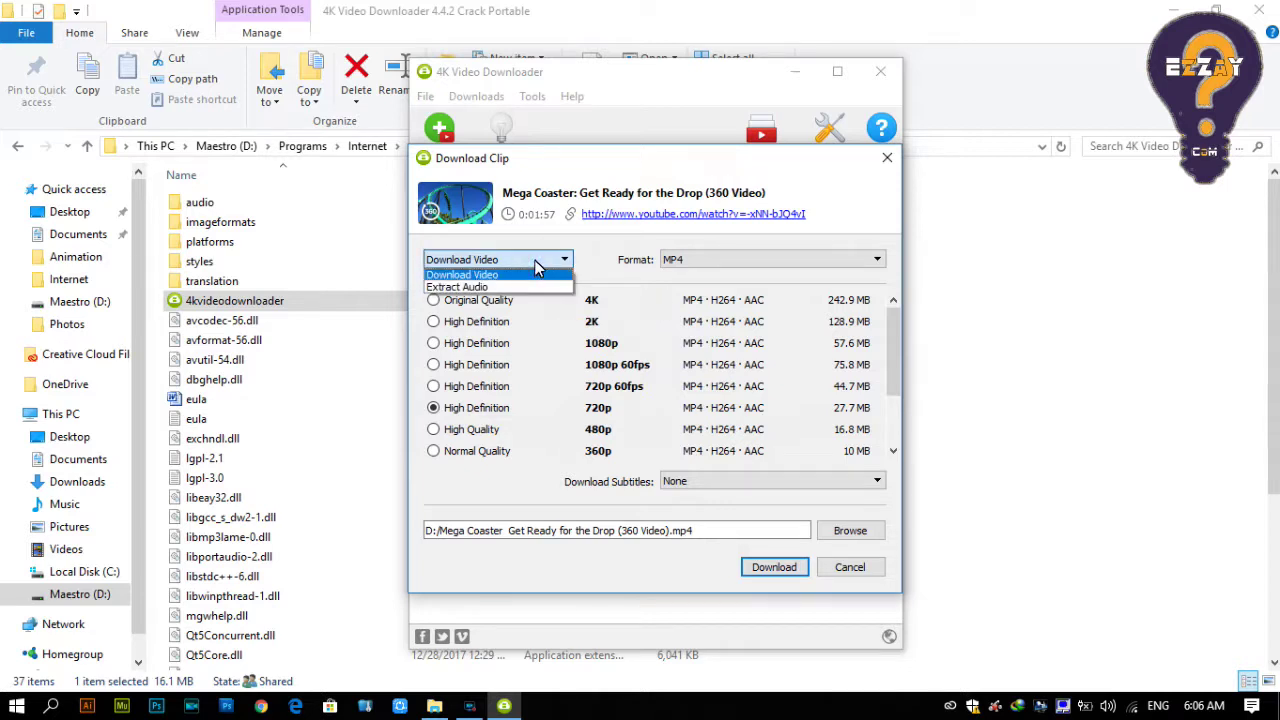
{"action": "left_click", "coordinate": [533, 261]}
{"action": "left_click", "coordinate": [691, 259]}
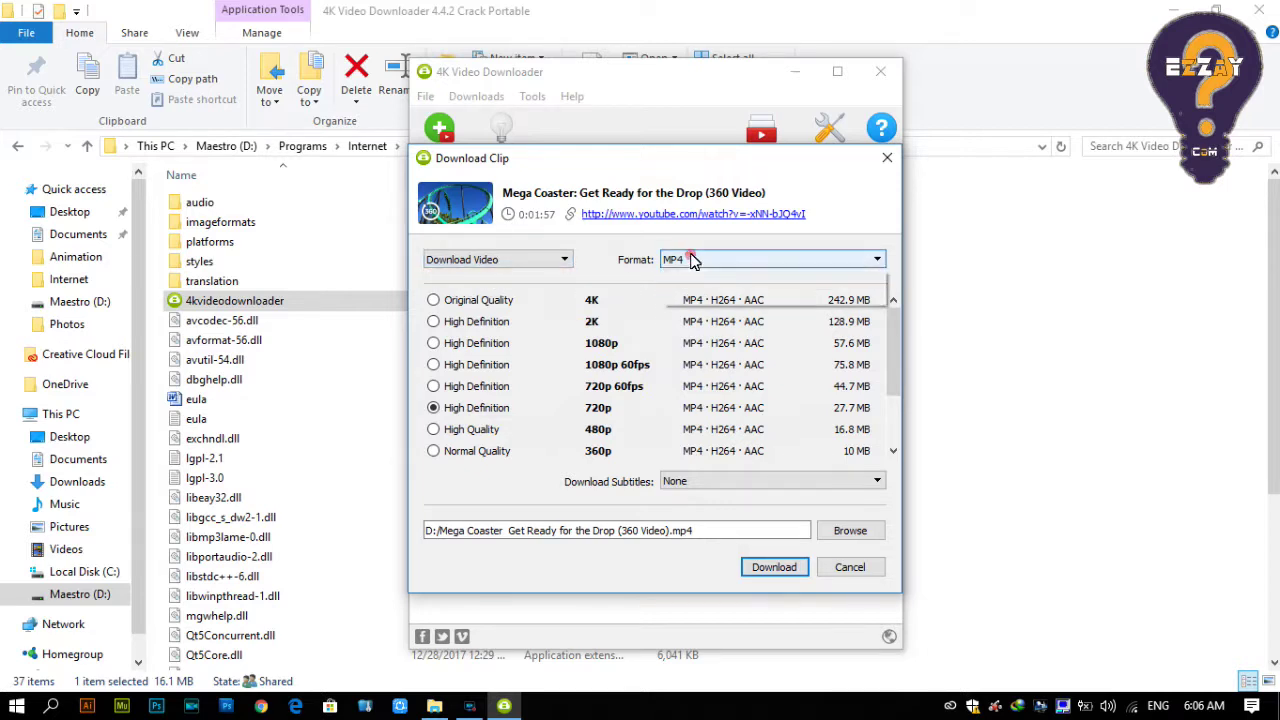
{"action": "left_click", "coordinate": [689, 259]}
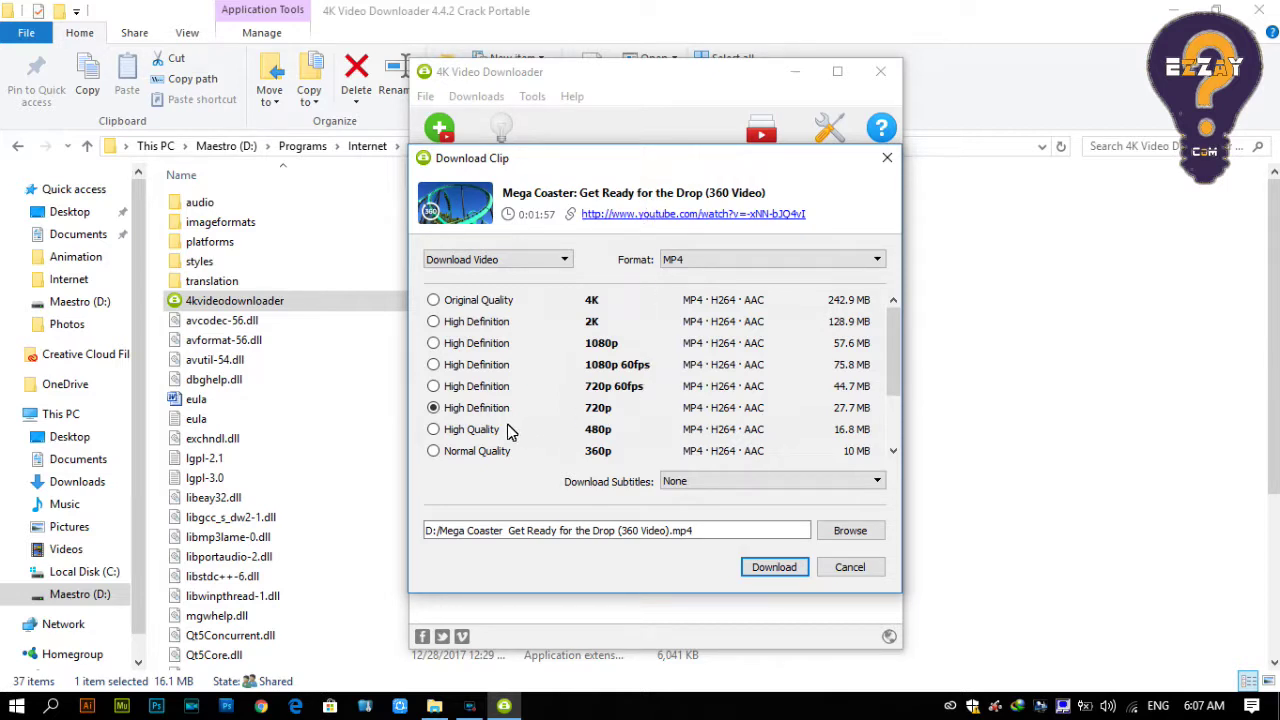
- Check the clip's subtitle options, keep None, and start downloading it in 720p to D:/
{"action": "left_click", "coordinate": [746, 480]}
{"action": "left_click", "coordinate": [744, 479]}
{"action": "left_click", "coordinate": [740, 478]}
{"action": "left_click", "coordinate": [733, 479]}
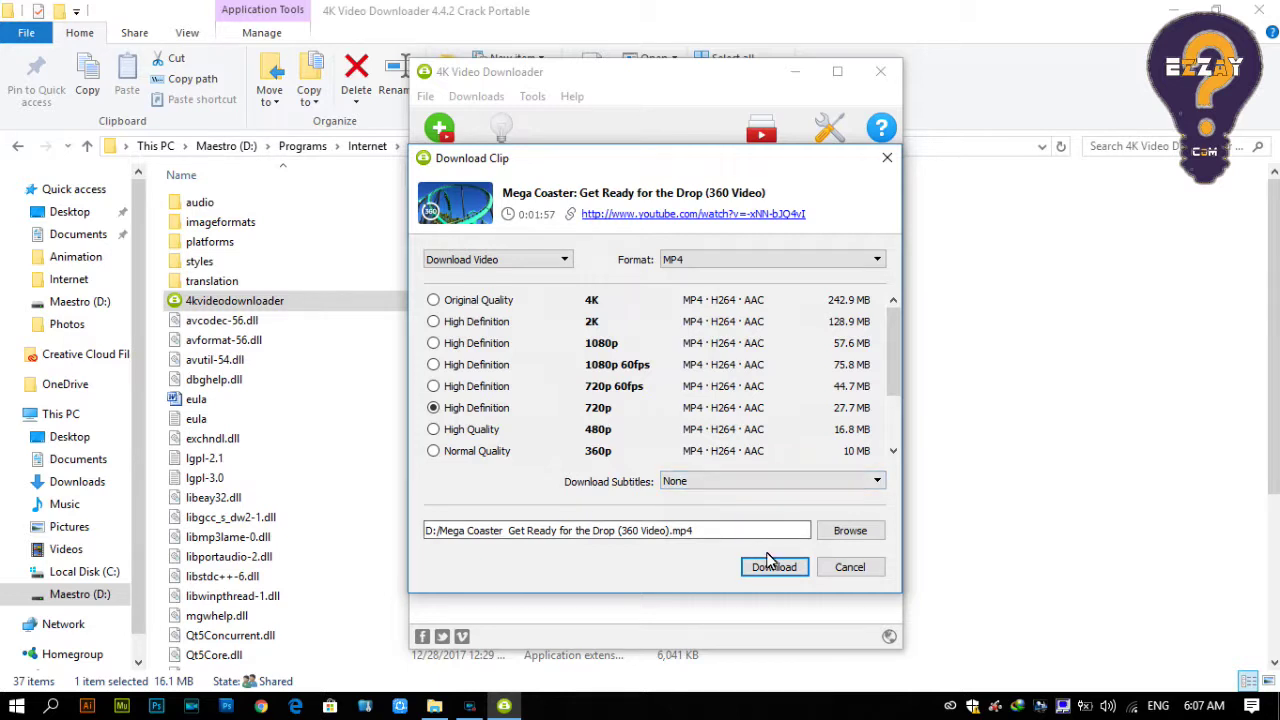
{"action": "left_click", "coordinate": [785, 570]}
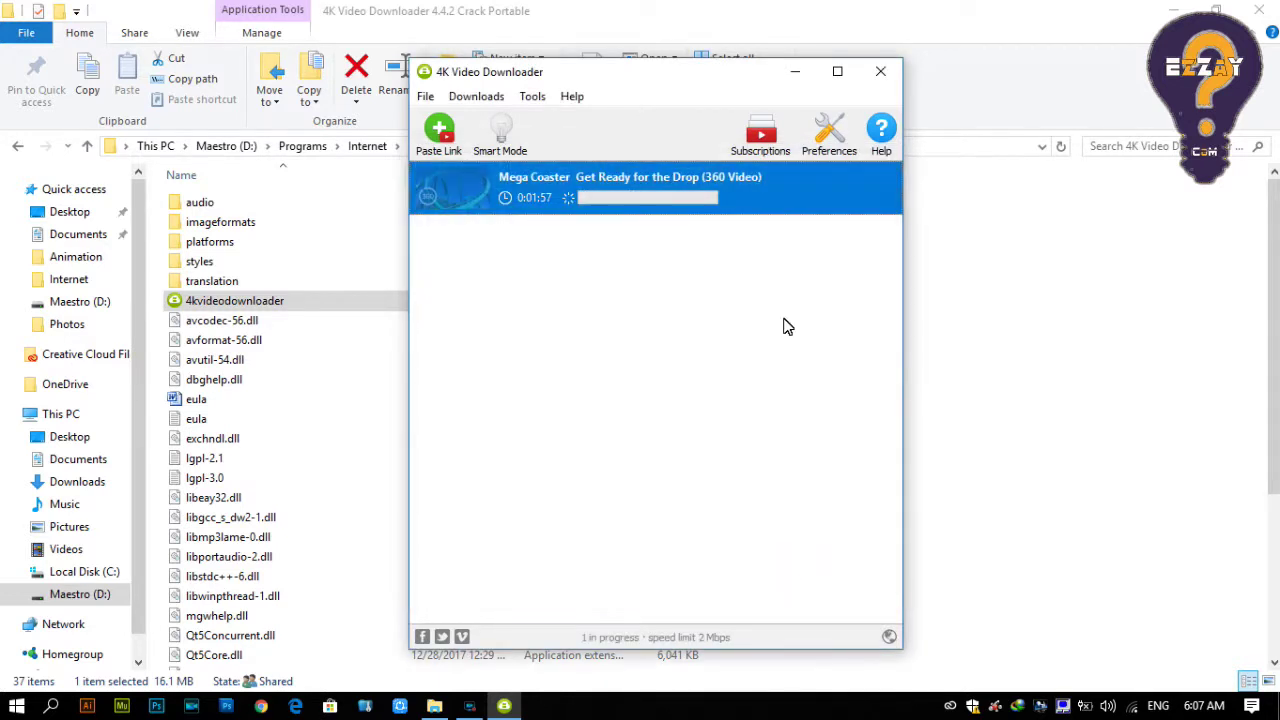
- Remove the Mega Coaster clip from the download list and close 4K Video Downloader
{"action": "mouse_move", "coordinate": [829, 212]}
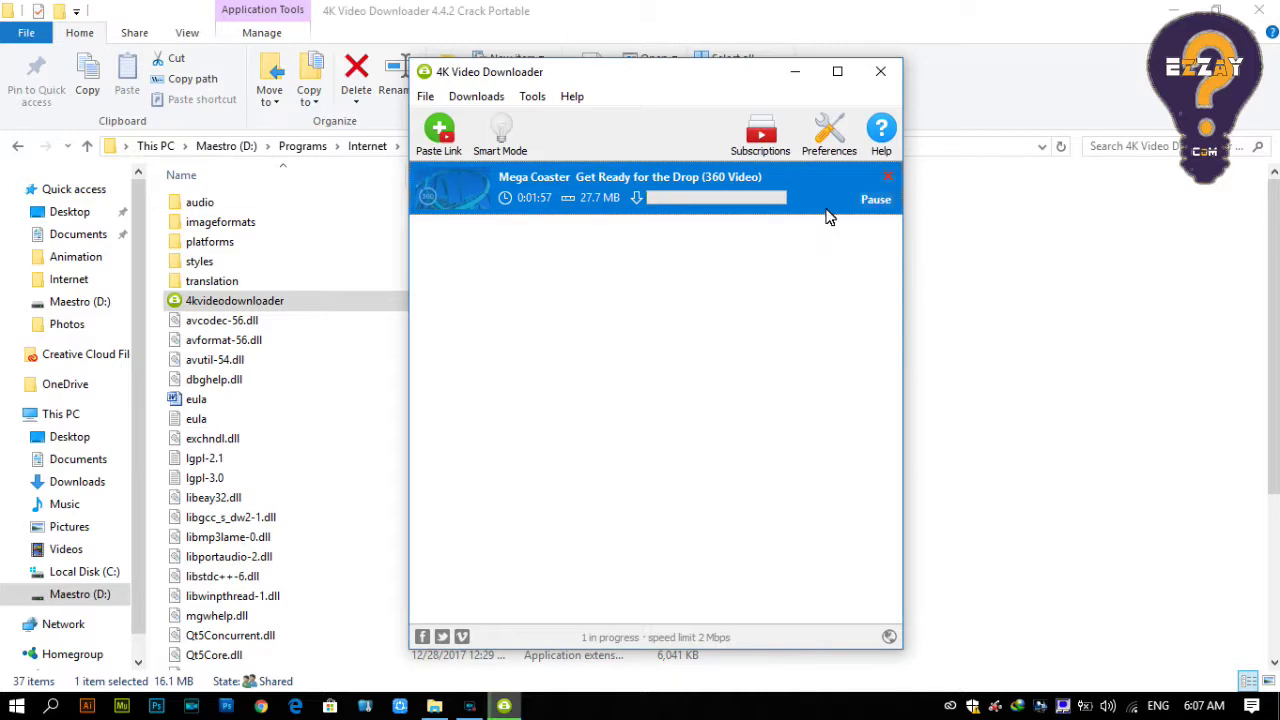
{"action": "left_click", "coordinate": [886, 177]}
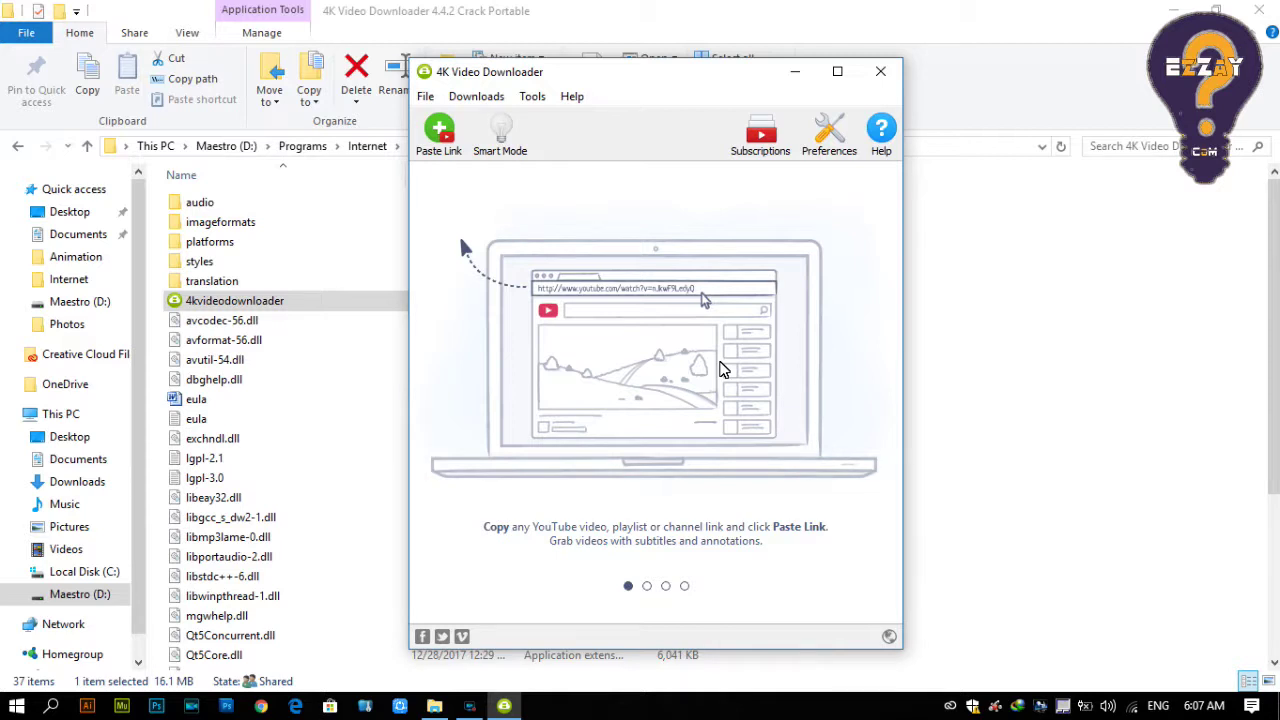
{"action": "left_click", "coordinate": [795, 71]}
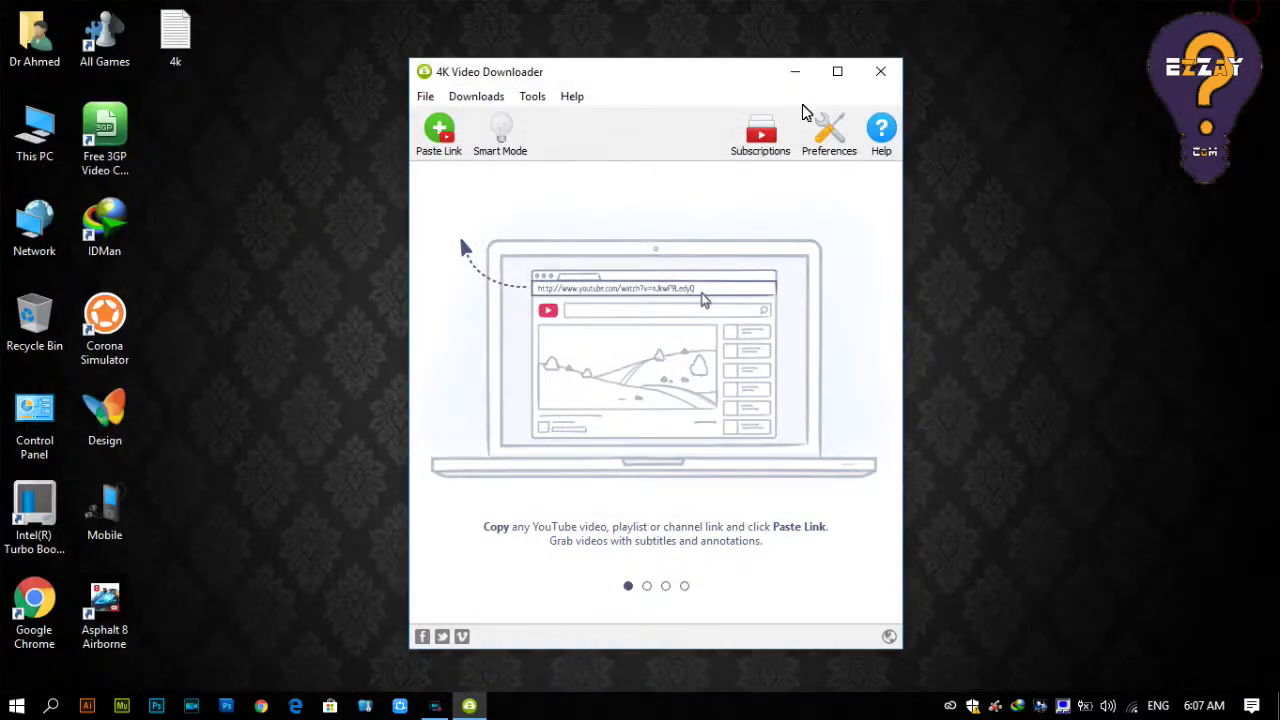
{"action": "left_click", "coordinate": [880, 71]}
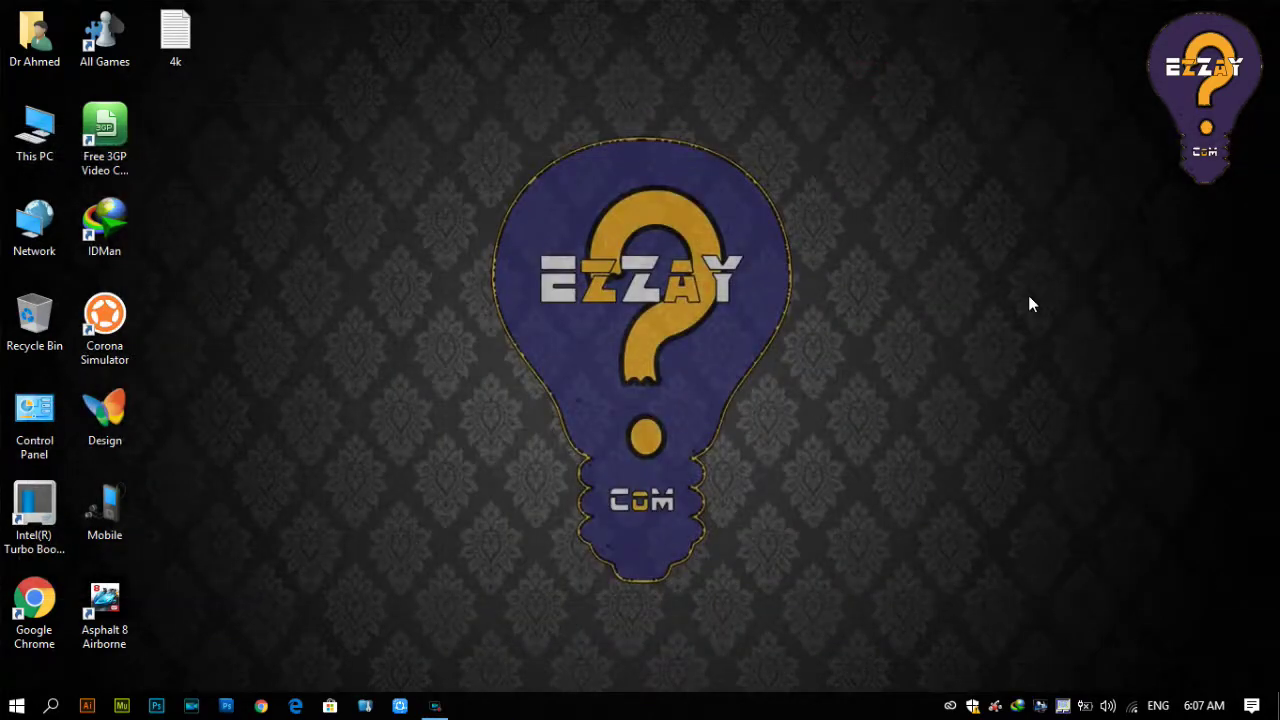